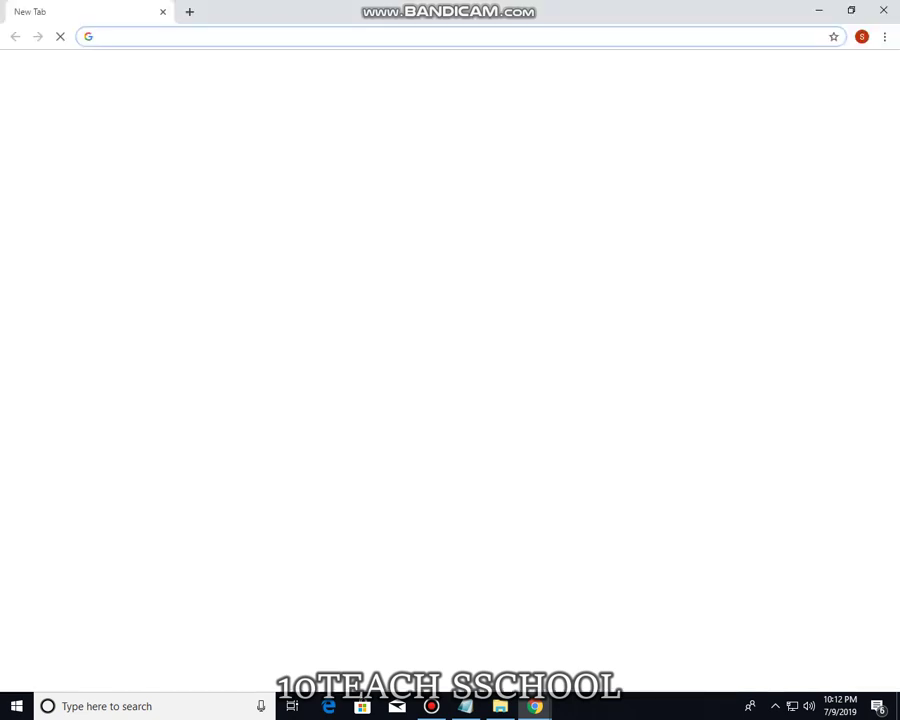
- Open the pikbest.com website
type("pik")
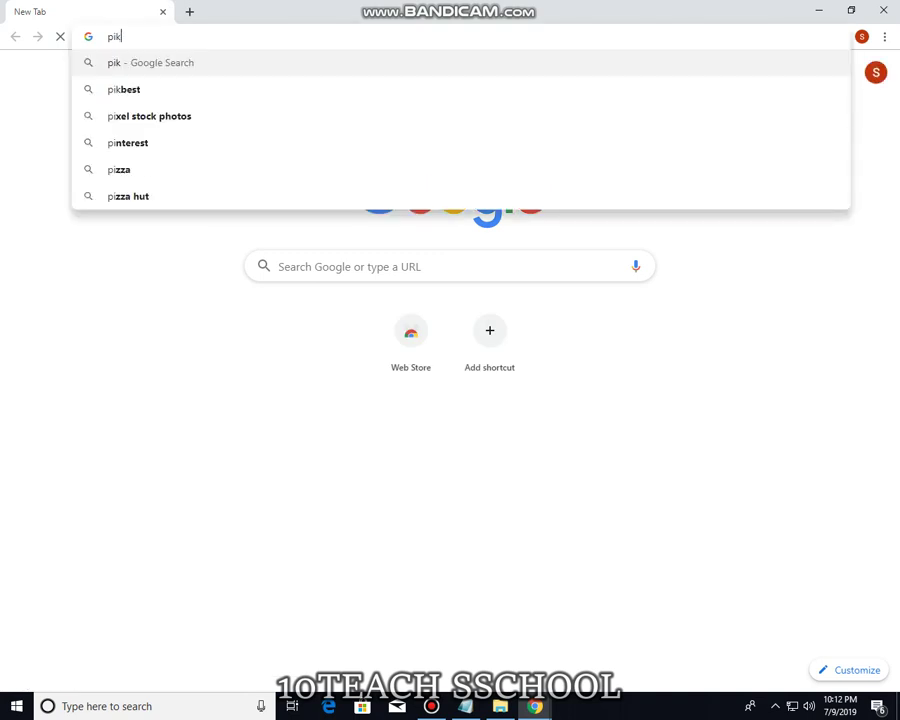
type("b")
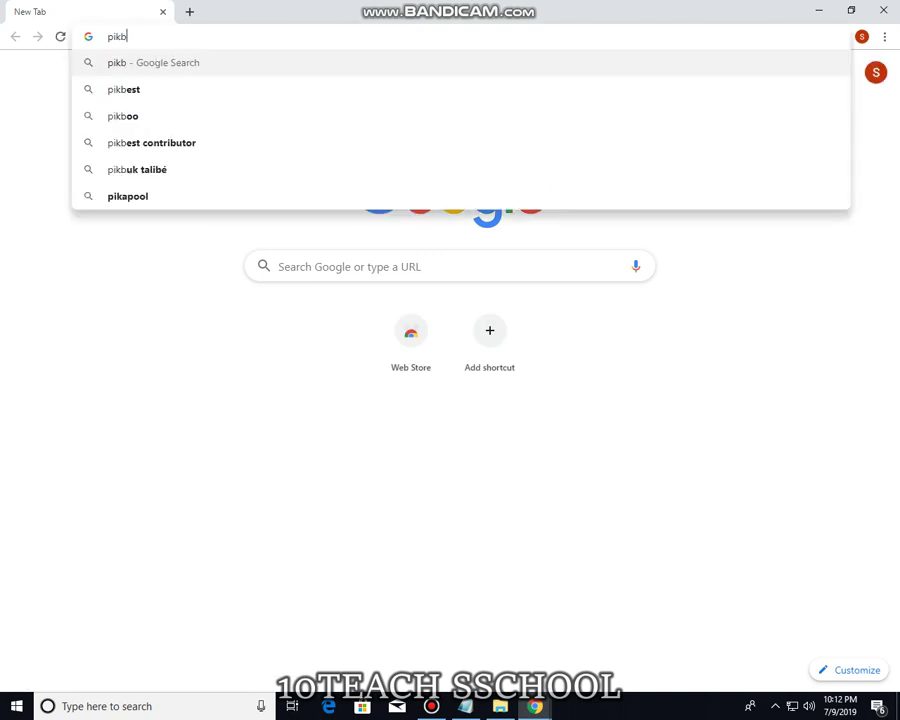
type("est")
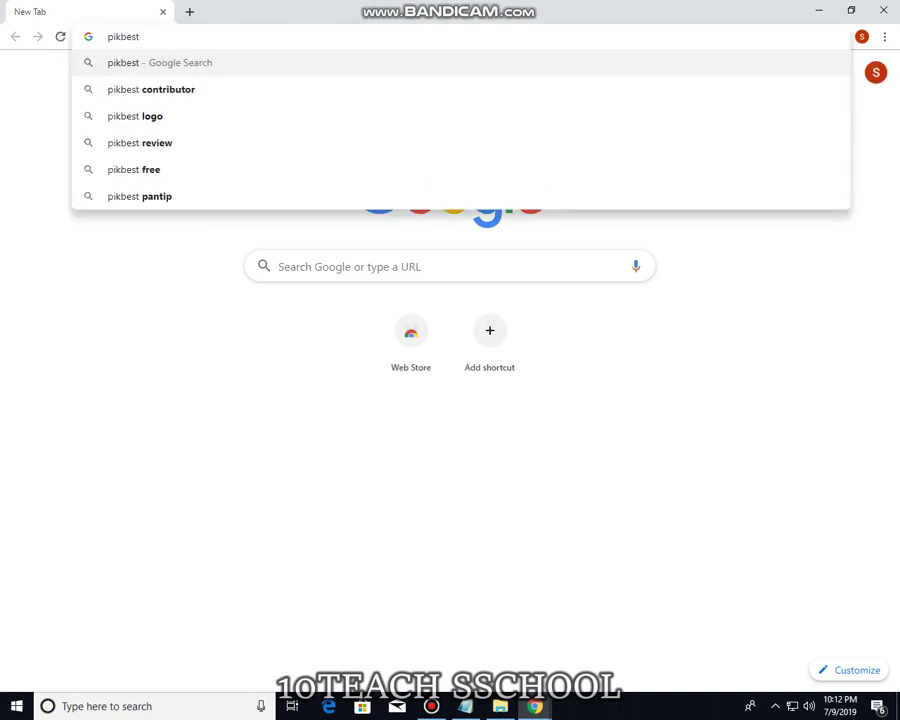
type(".com")
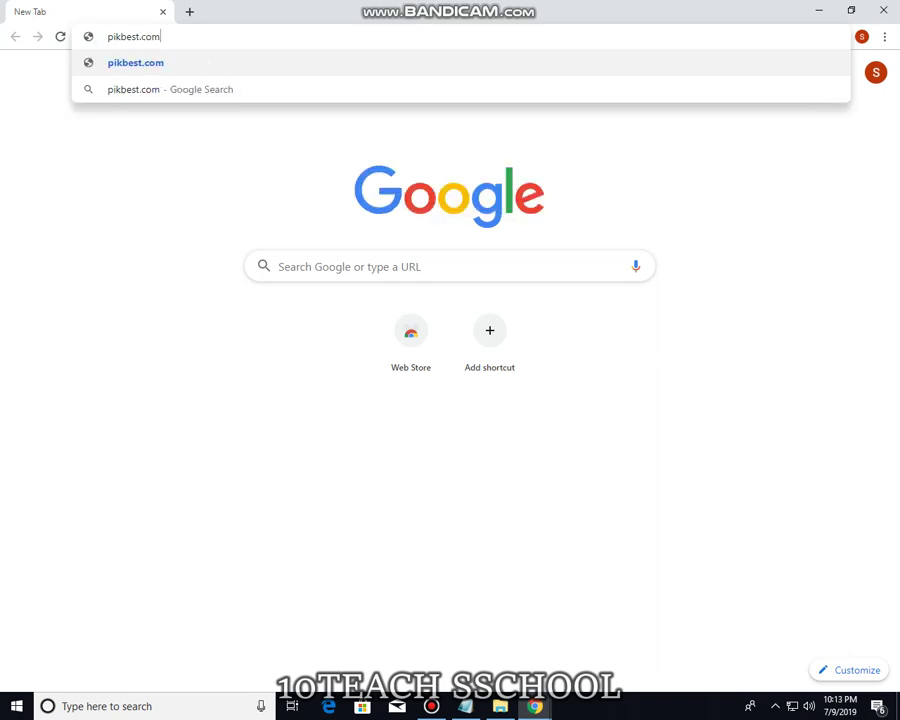
key("Return")
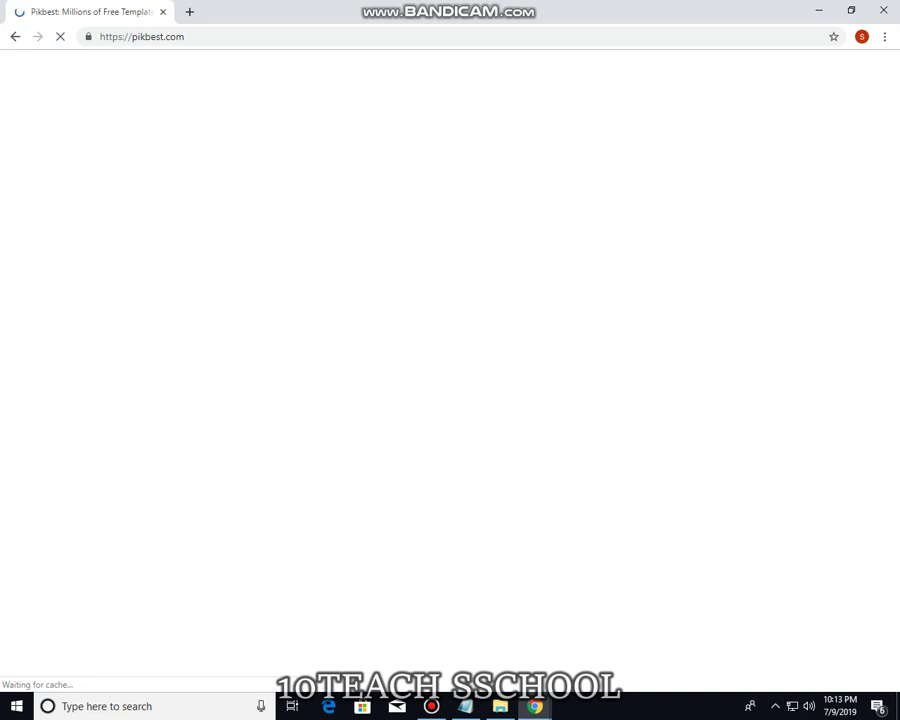
key("alt+Tab")
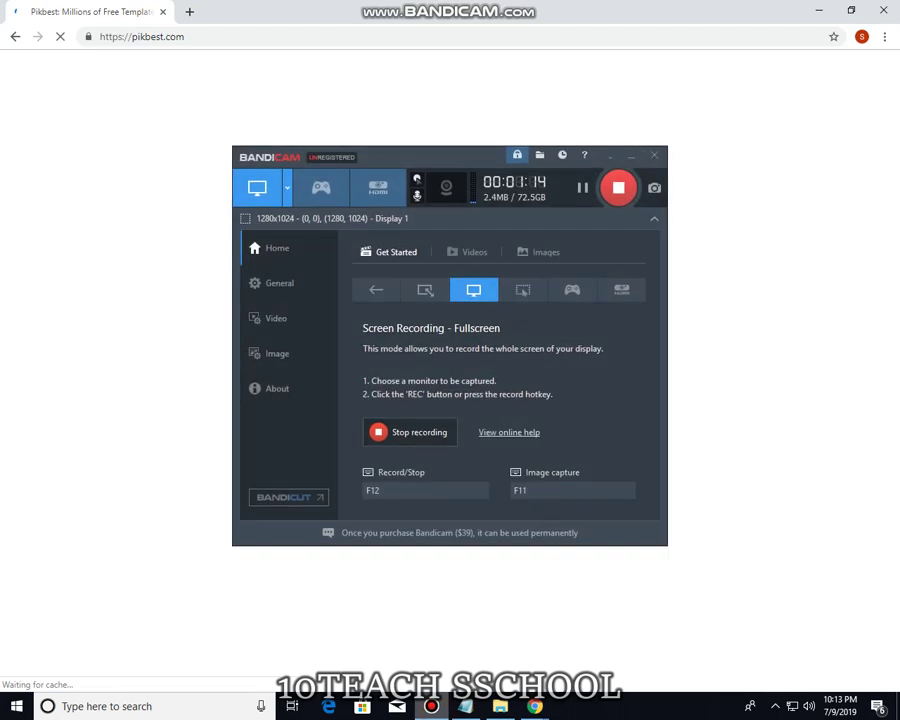
key("alt+Tab")
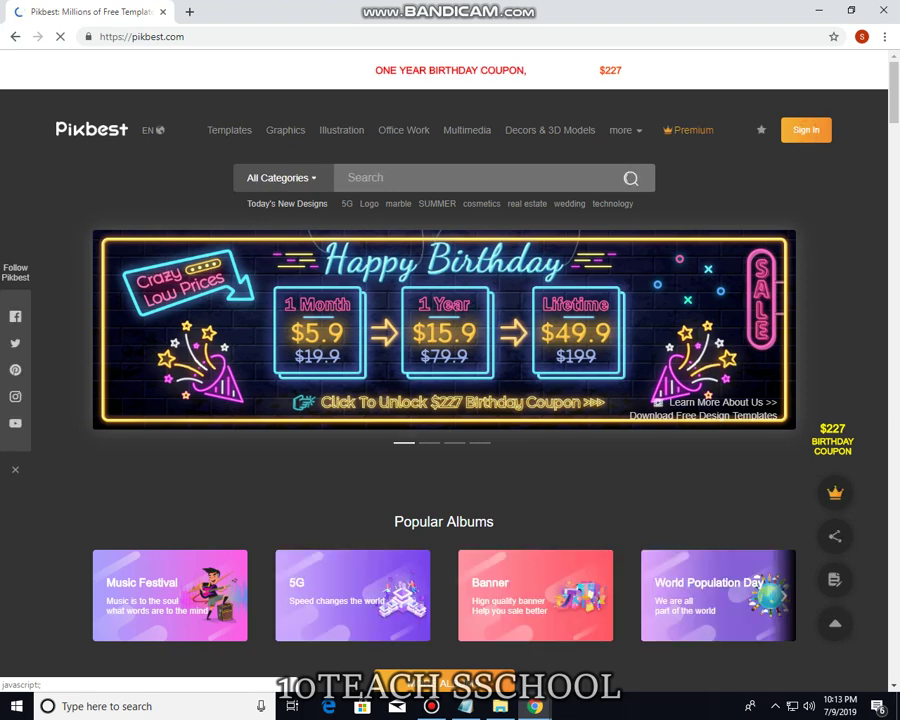
scroll(444, 360, "down", 2)
scroll(444, 360, "down", 3)
scroll(444, 360, "up", 5)
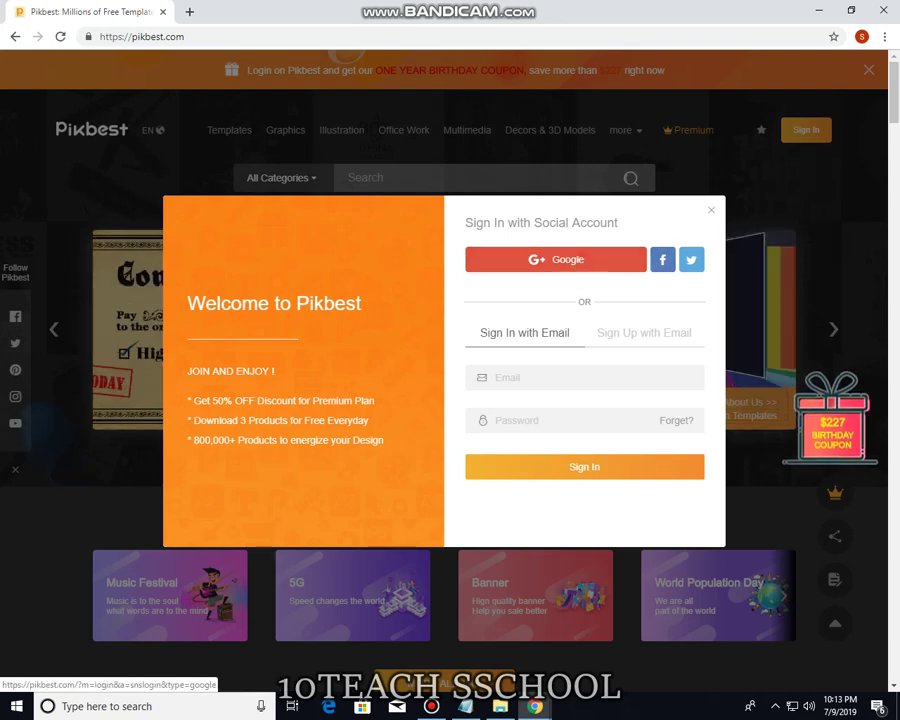
- Sign in to Pikbest with the Google account and dismiss the birthday coupon offer
left_click(556, 259)
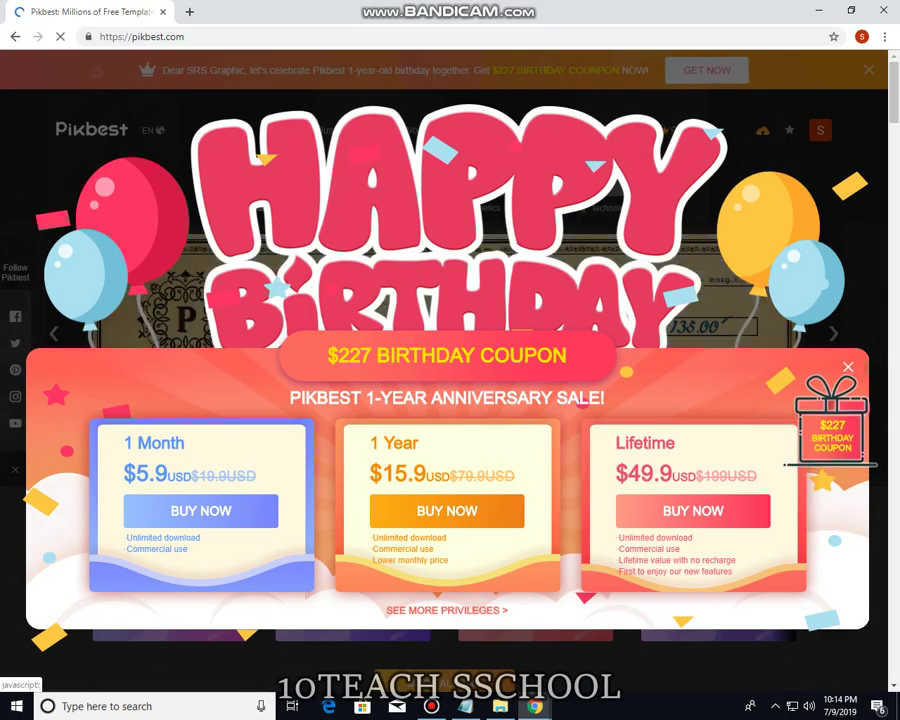
left_click(848, 367)
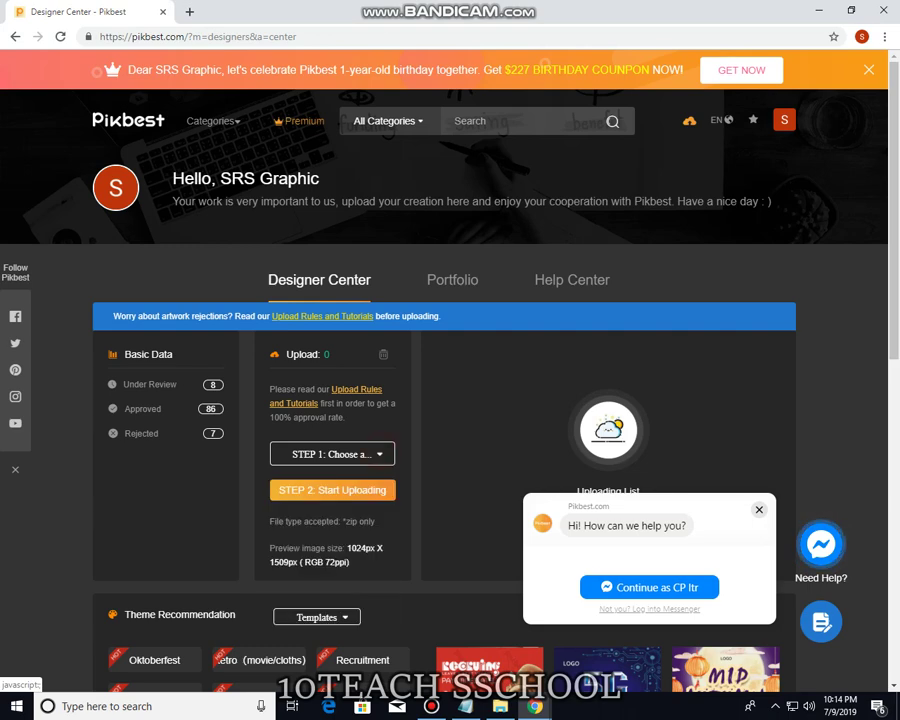
- Choose the Poster category for the upload and upload the zipped file 086 from the Poster (D:) drive
left_click(379, 452)
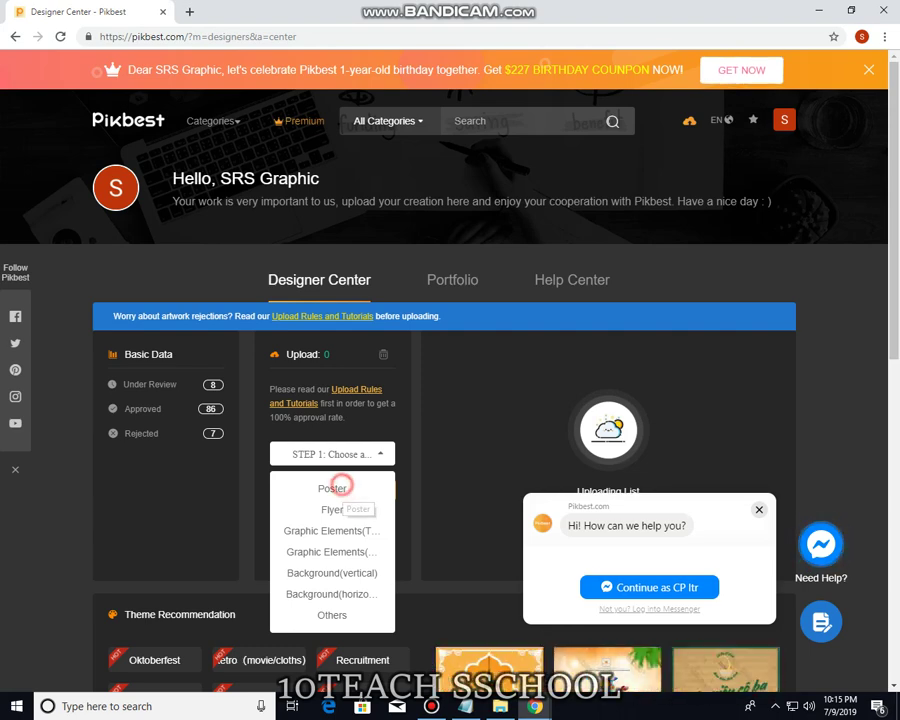
left_click(338, 486)
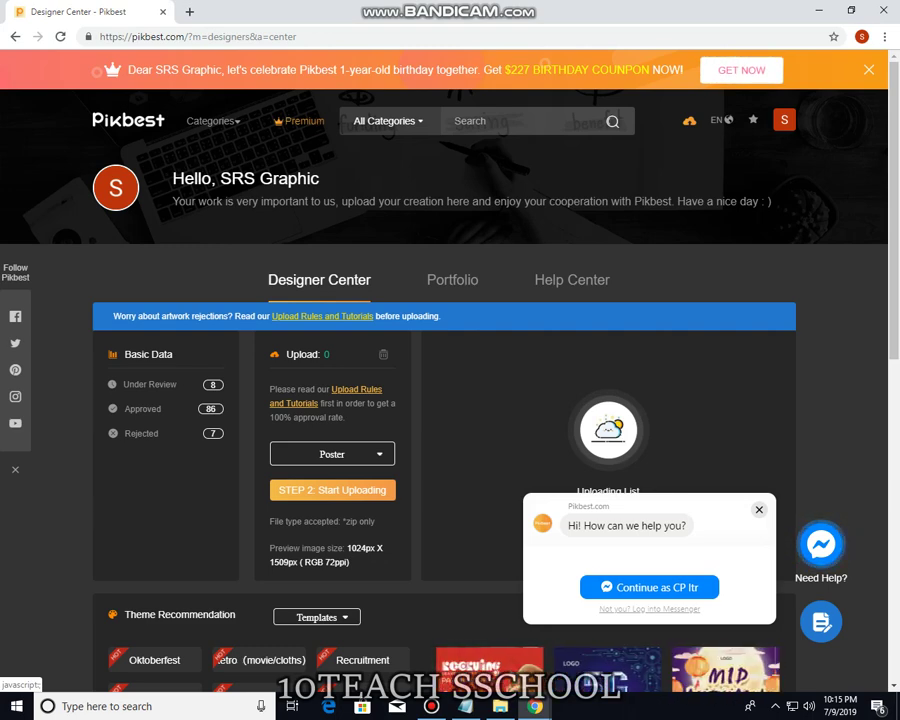
left_click(353, 489)
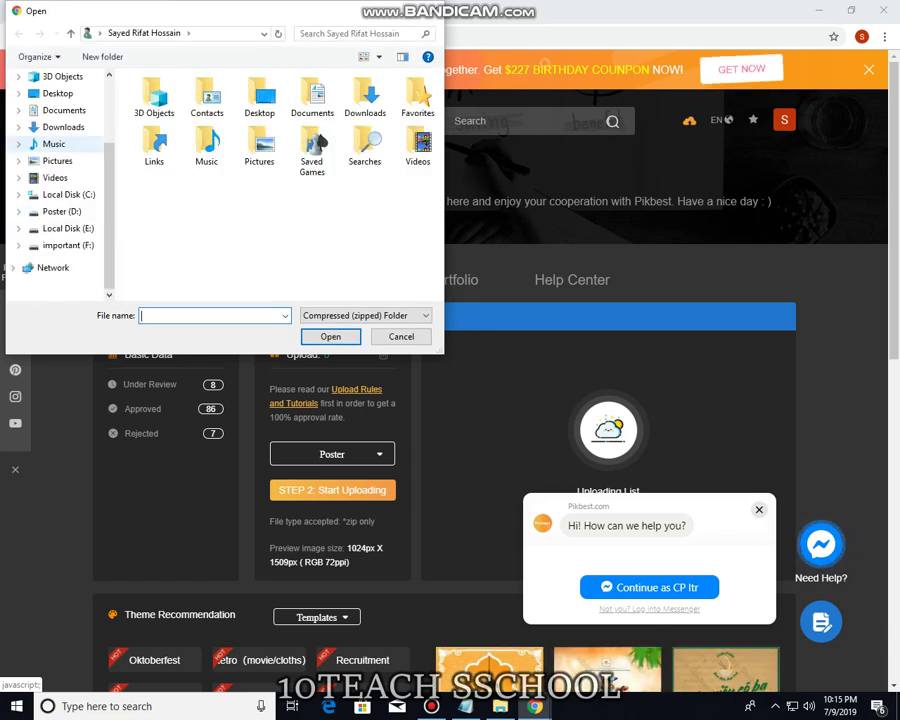
left_click(62, 211)
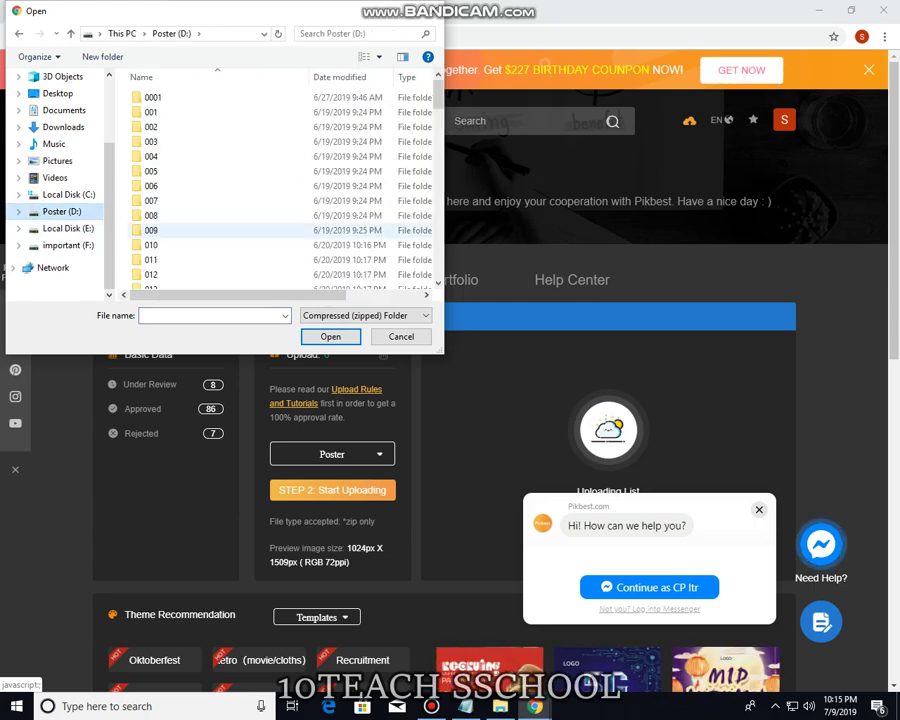
scroll(150, 230, "down", 17)
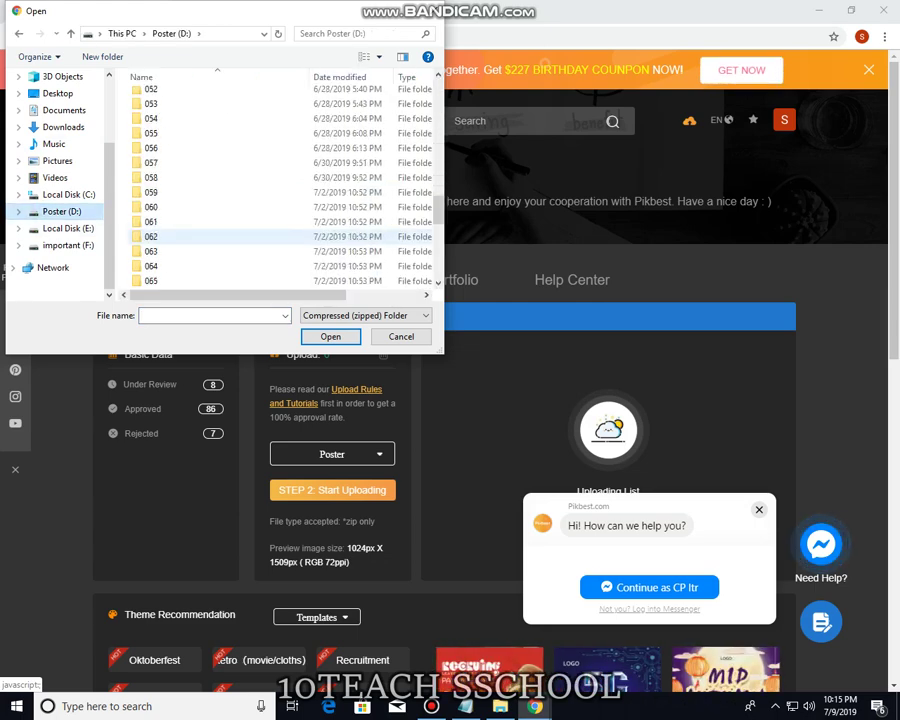
scroll(150, 236, "down", 8)
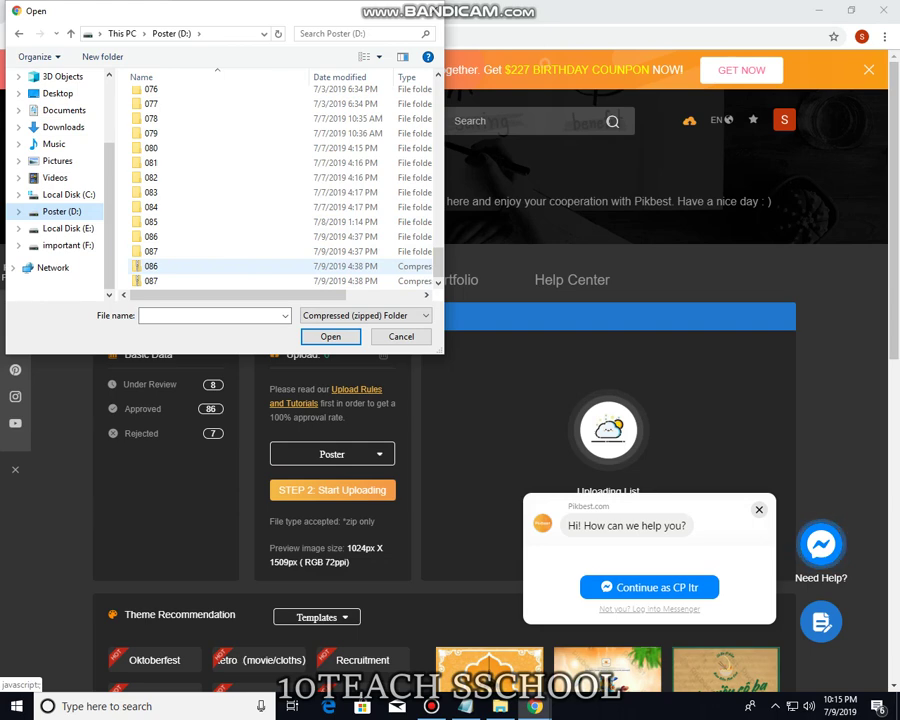
double_click(204, 267)
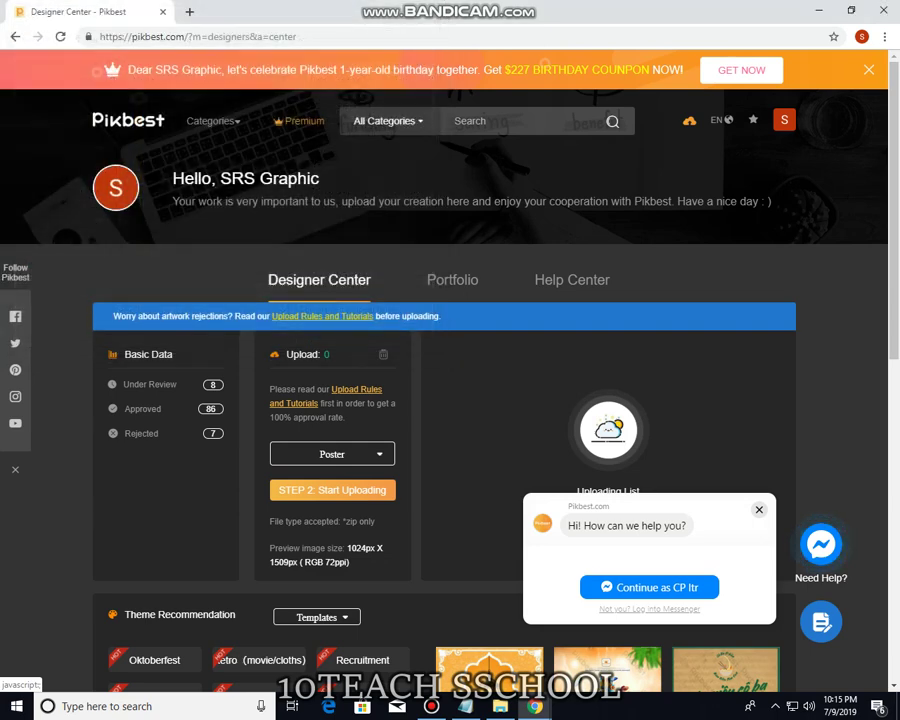
scroll(150, 211, "down", 20)
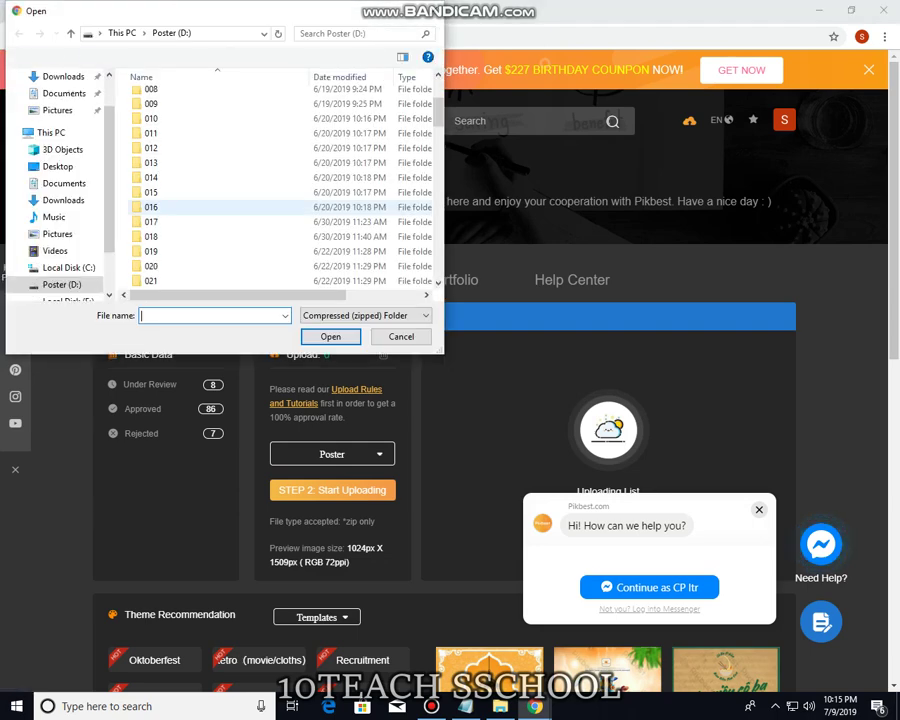
scroll(204, 240, "down", 6)
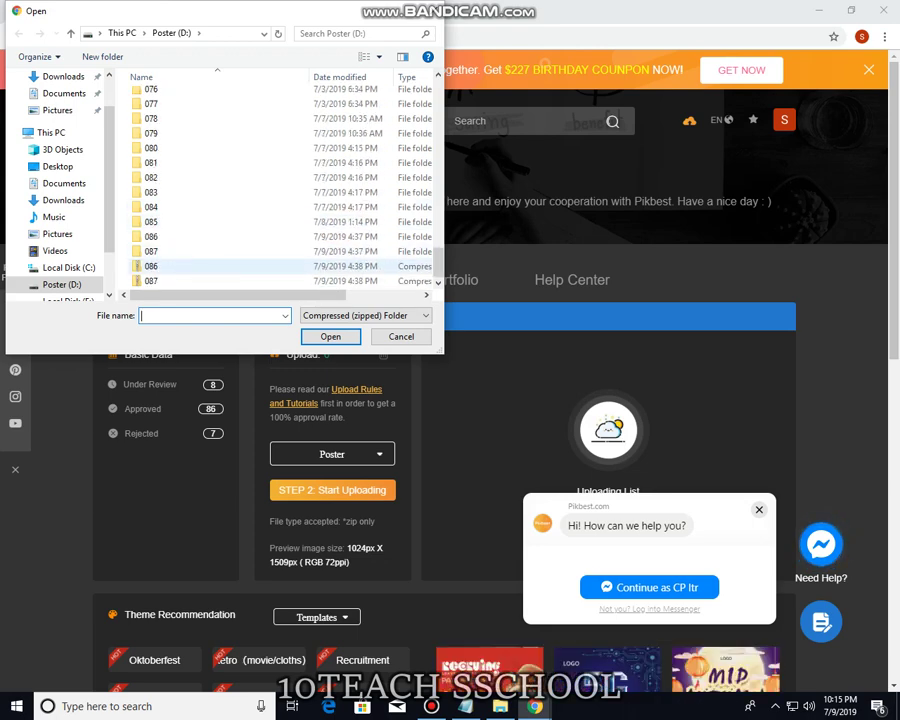
double_click(204, 266)
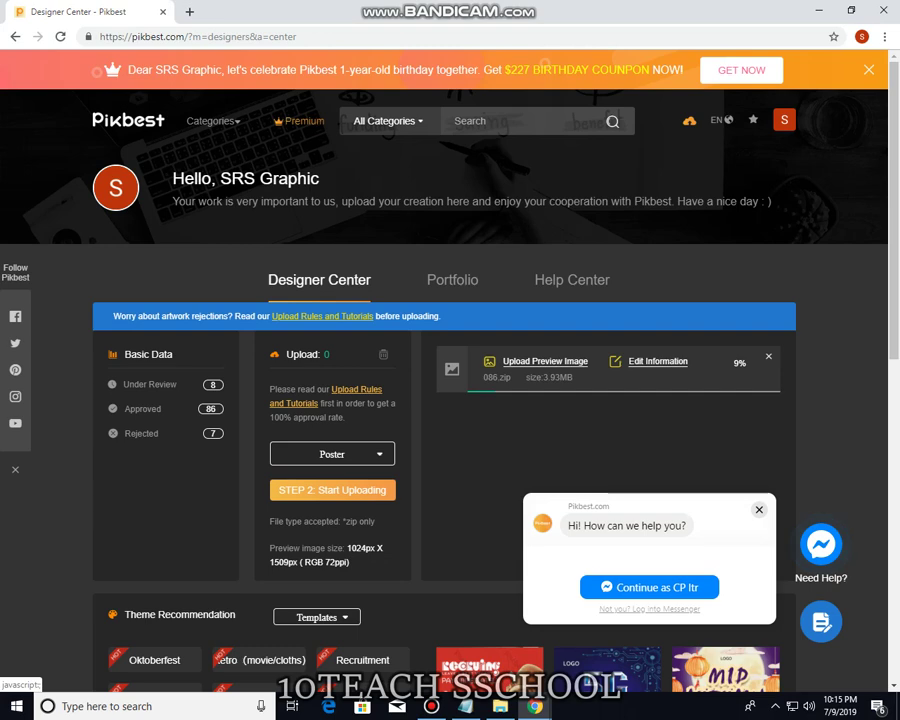
- Add the zipped file 087 from the Poster (D:) drive to the uploading list
left_click(545, 362)
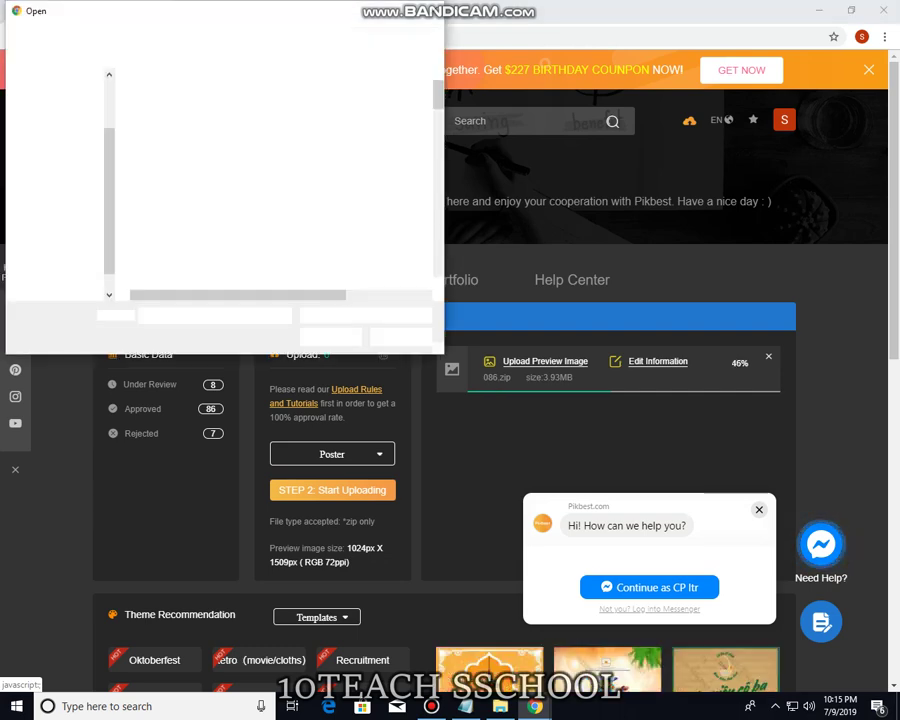
scroll(280, 185, "down", 15)
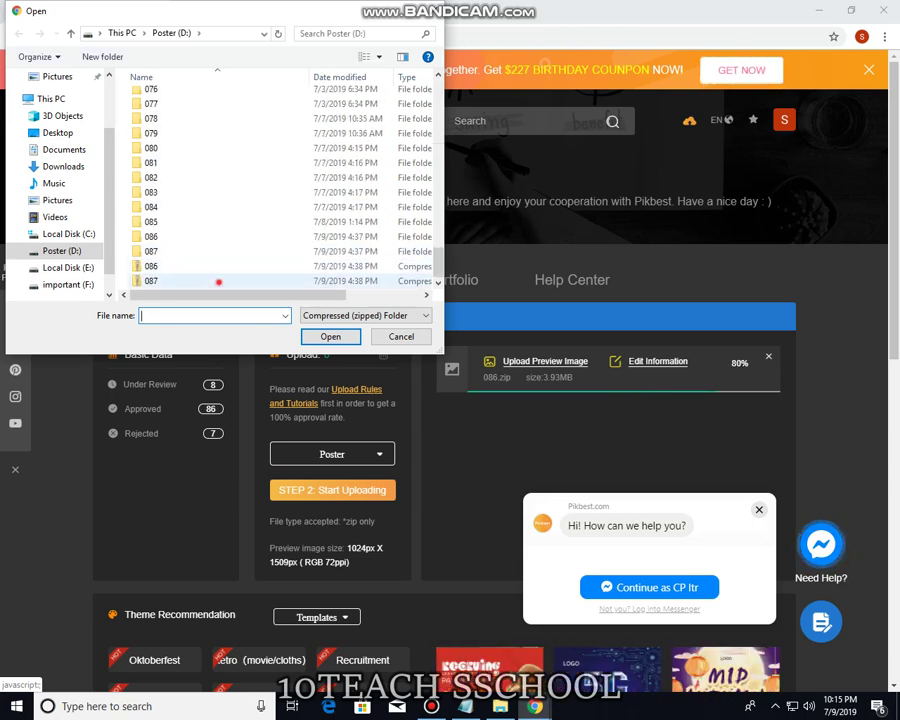
double_click(217, 280)
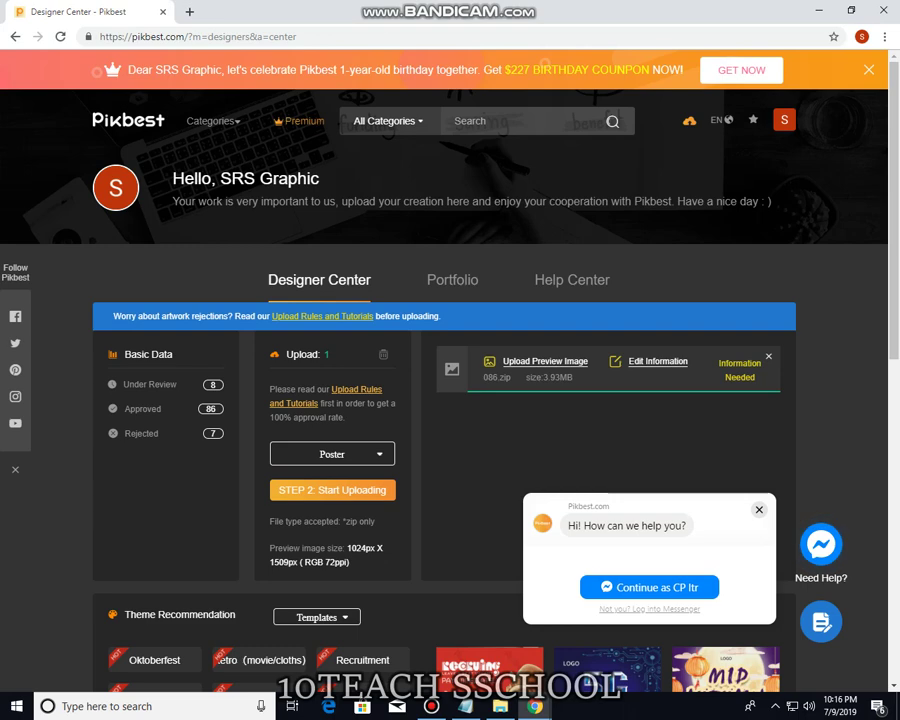
left_click(332, 490)
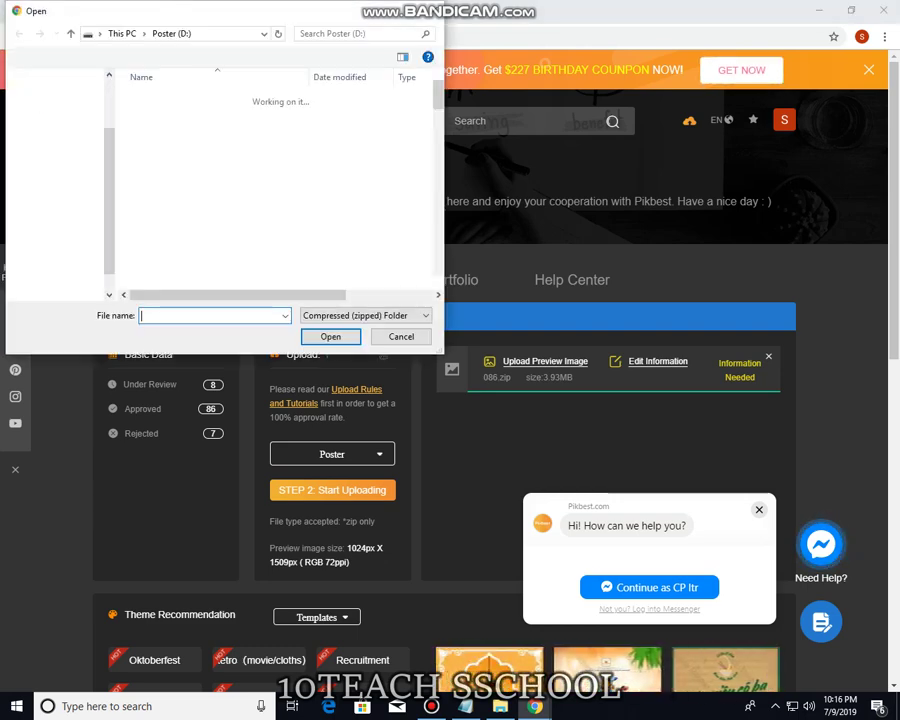
scroll(220, 236, "down", 15)
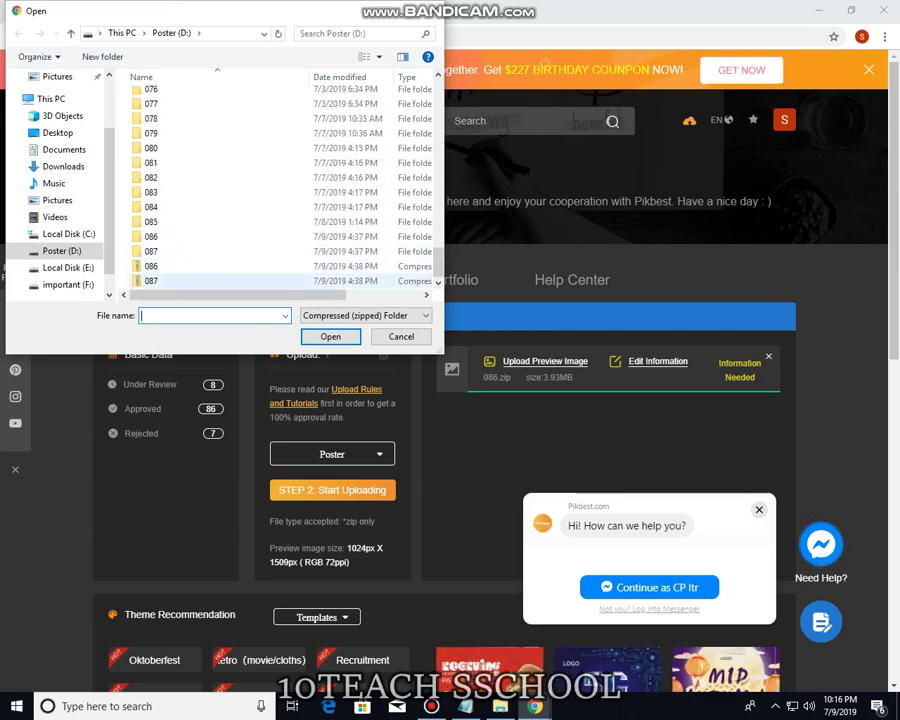
key("Escape")
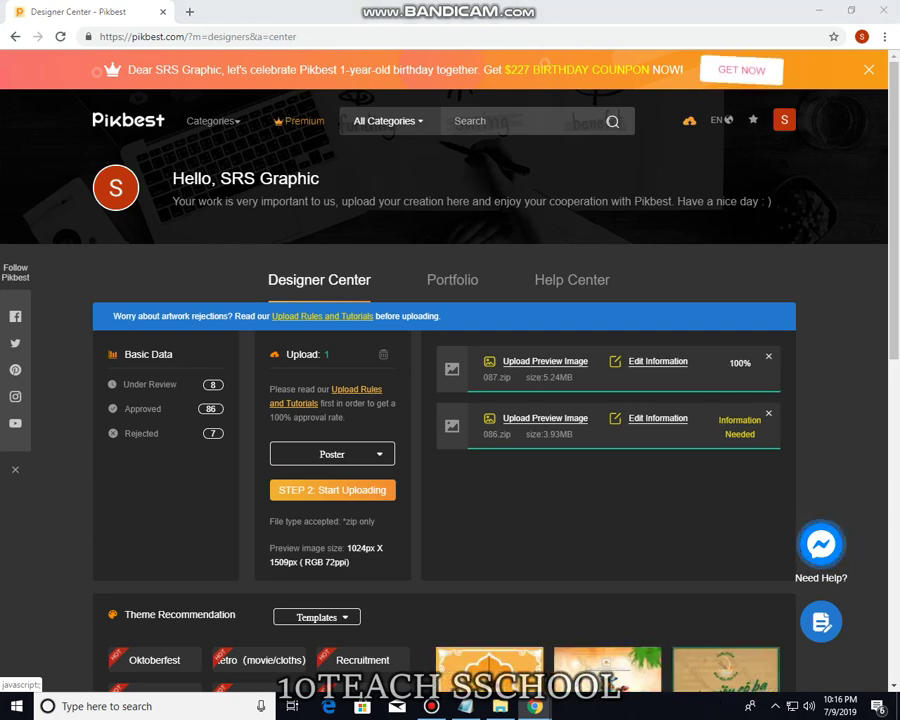
- Upload the pr86 poster image from folder 086 on the Poster (D:) drive as the preview image for 086.zip
left_click(545, 361)
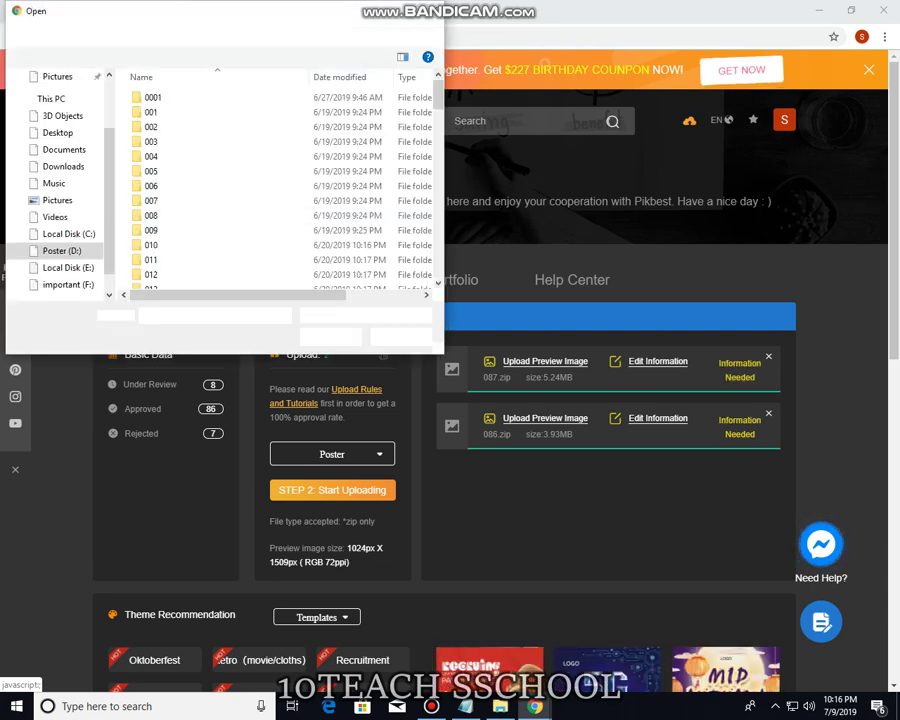
scroll(220, 207, "down", 17)
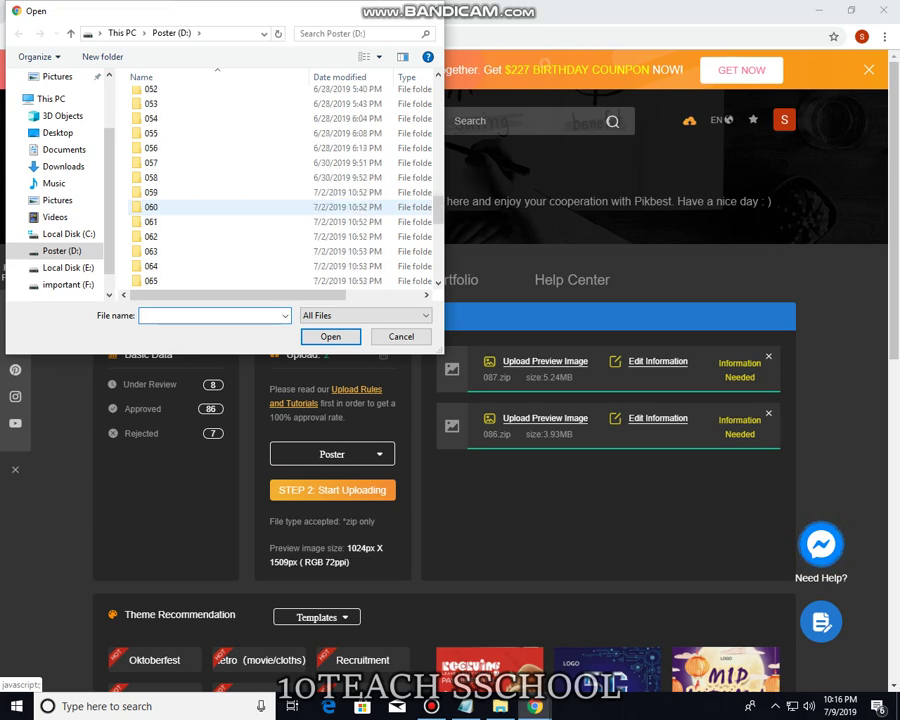
scroll(150, 207, "down", 5)
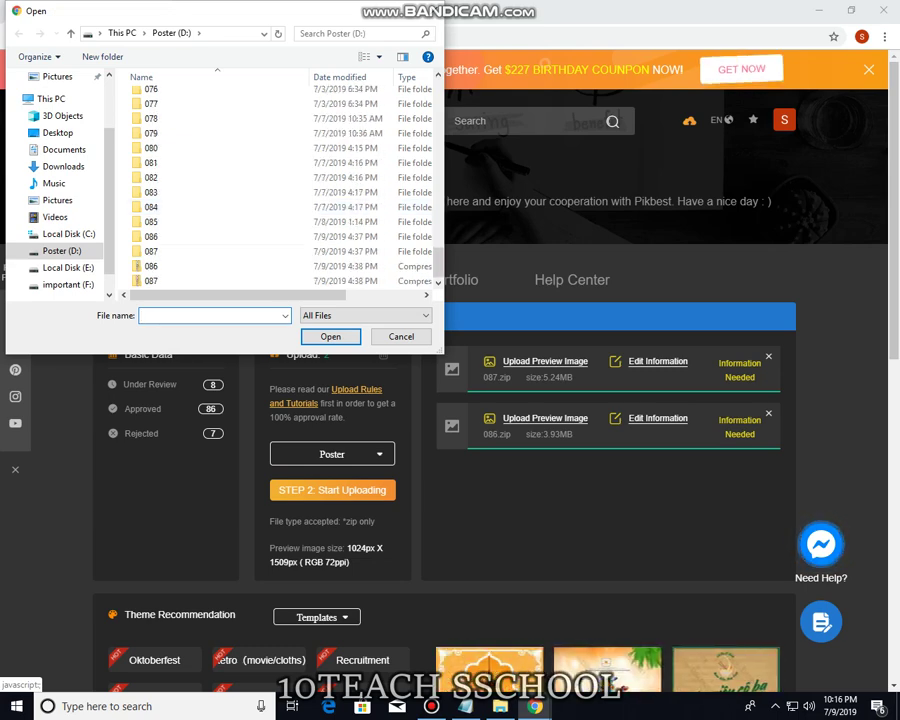
left_click(155, 237)
left_click(158, 237)
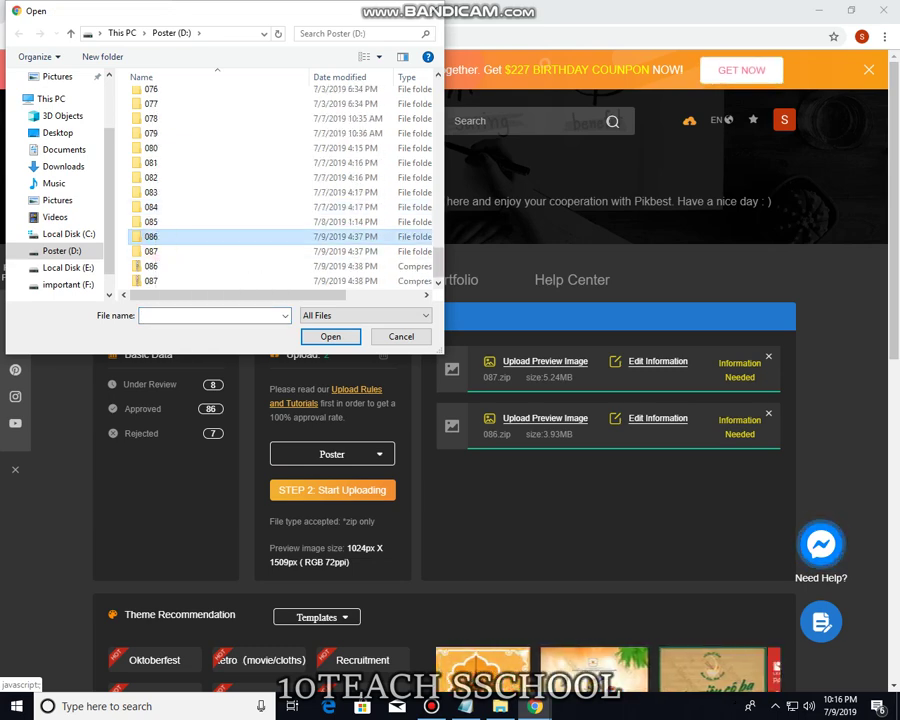
left_click(214, 236)
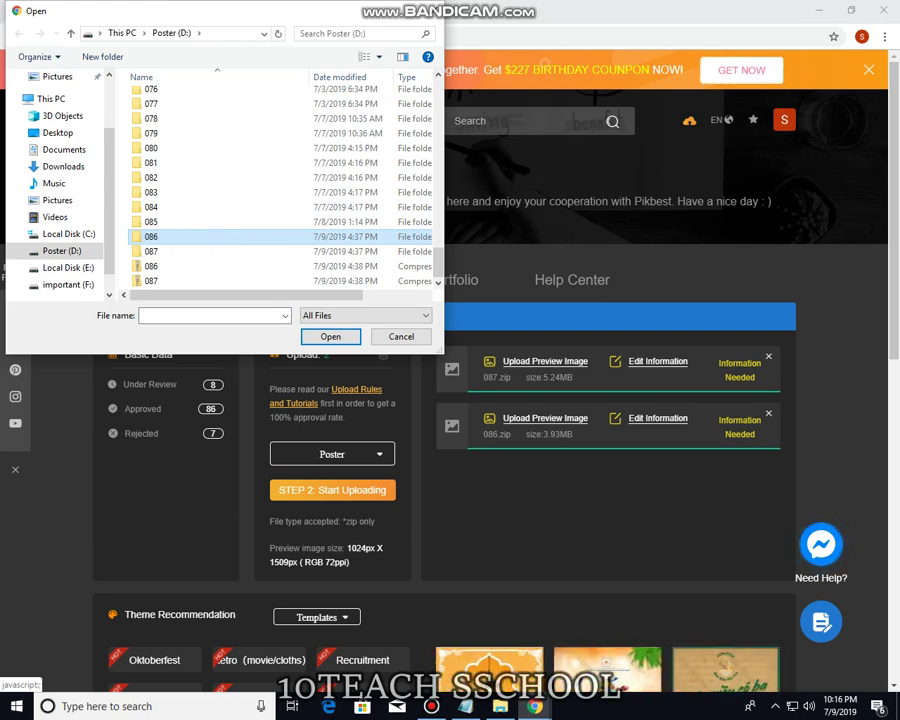
double_click(224, 237)
left_click(243, 112)
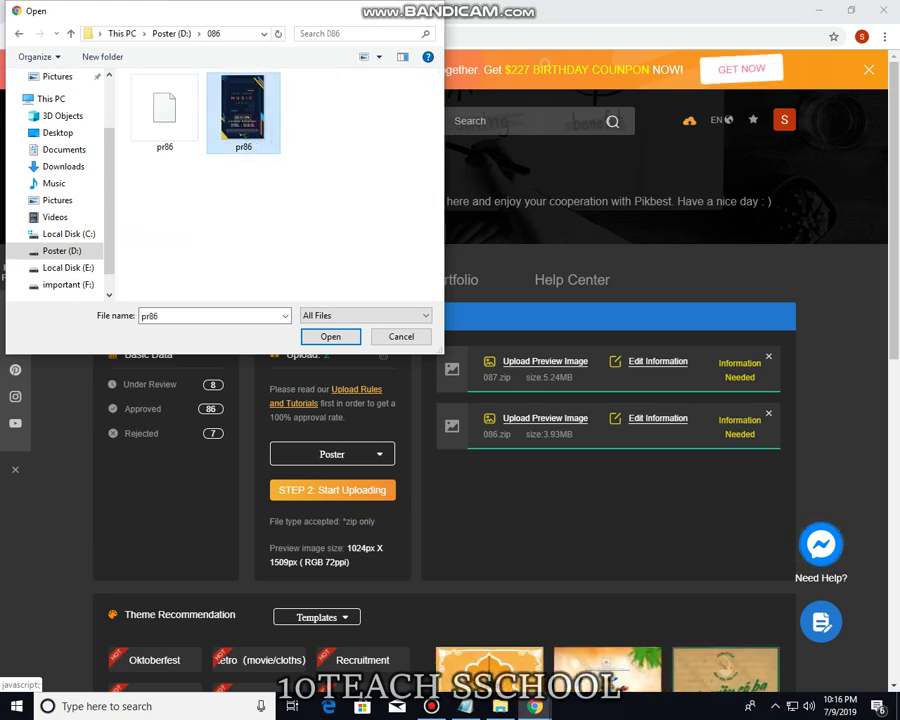
left_click(331, 336)
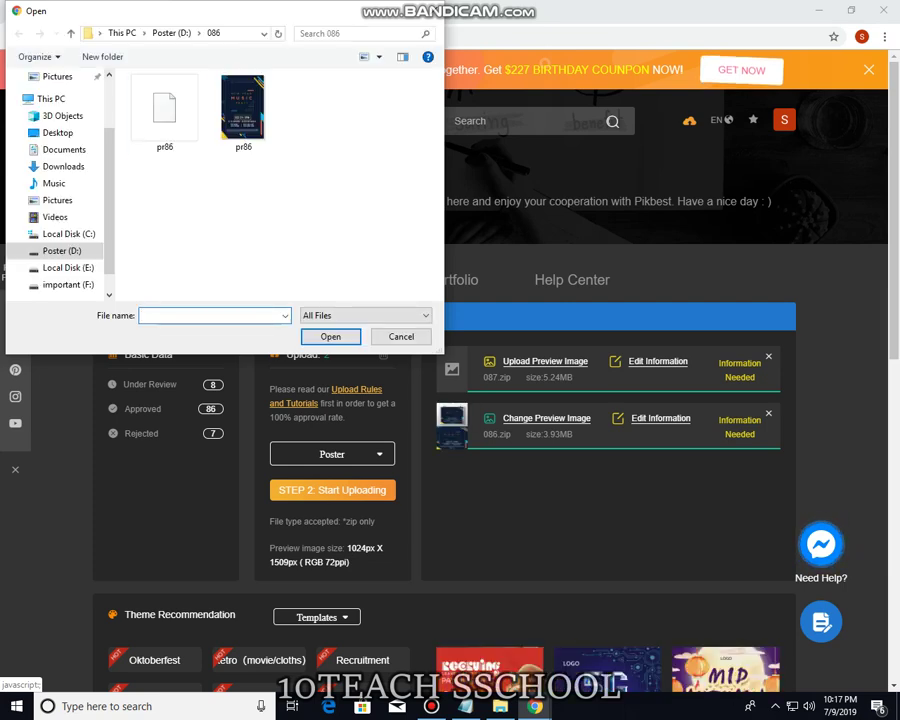
- Upload the pr87 poster image from folder 087 on the Poster (D:) drive as the preview image for 087.zip
left_click(70, 33)
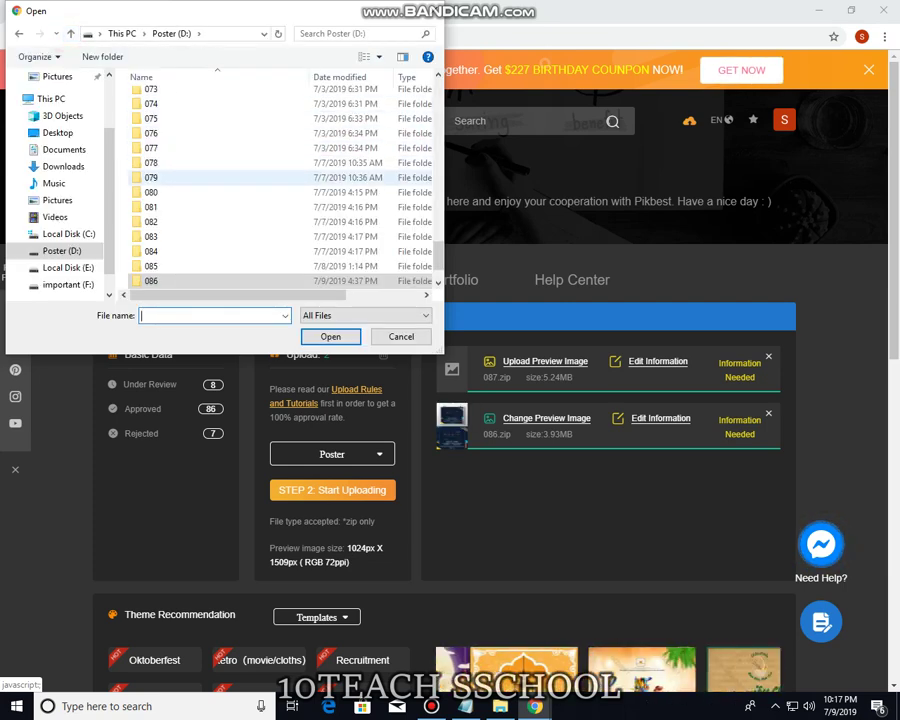
scroll(186, 200, "down", 1)
double_click(186, 248)
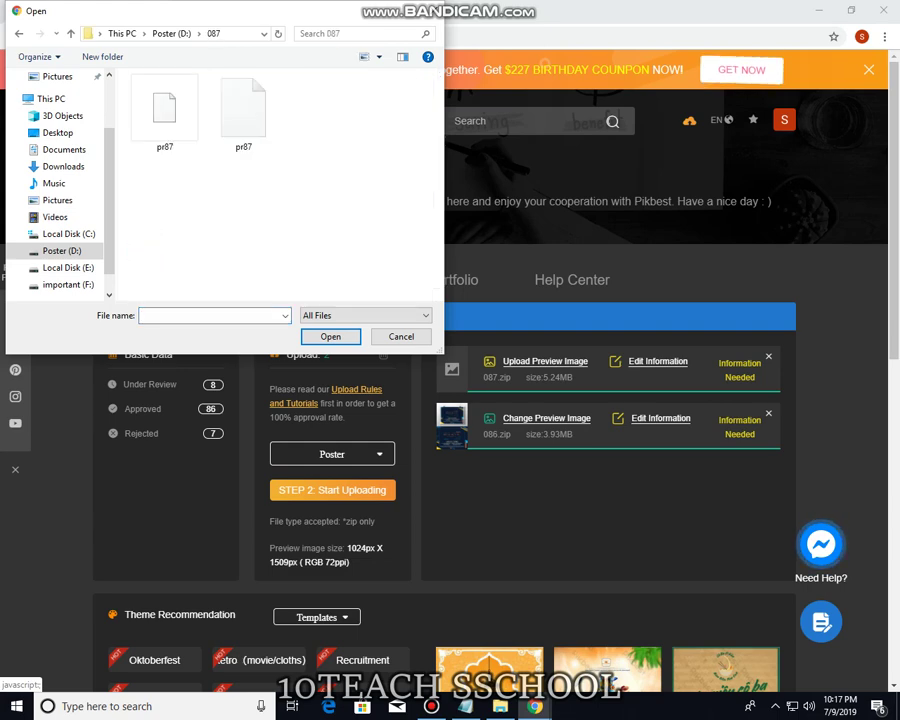
double_click(243, 110)
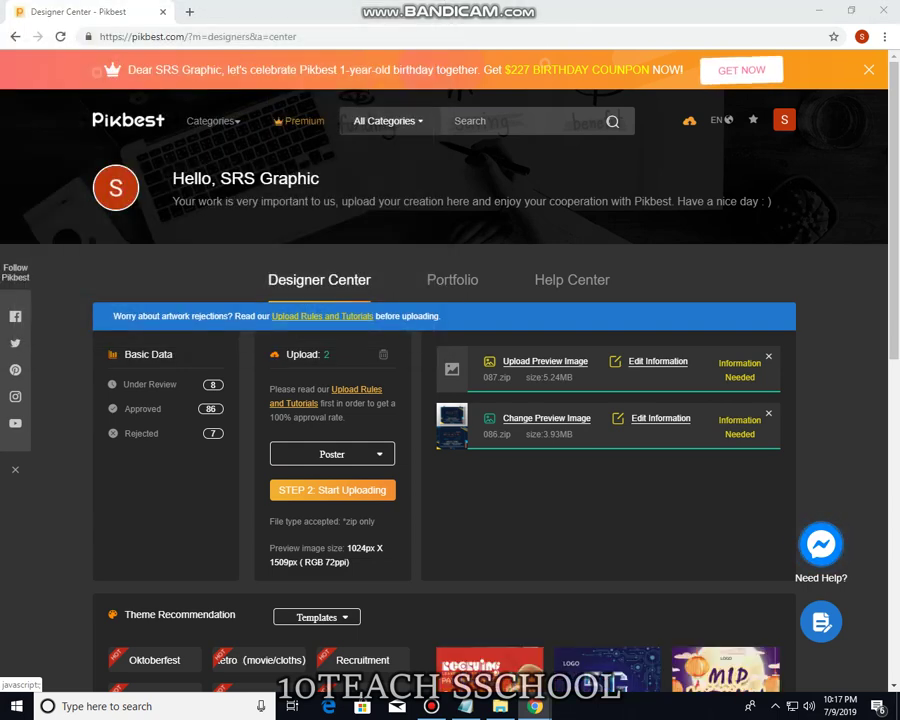
left_click(258, 140)
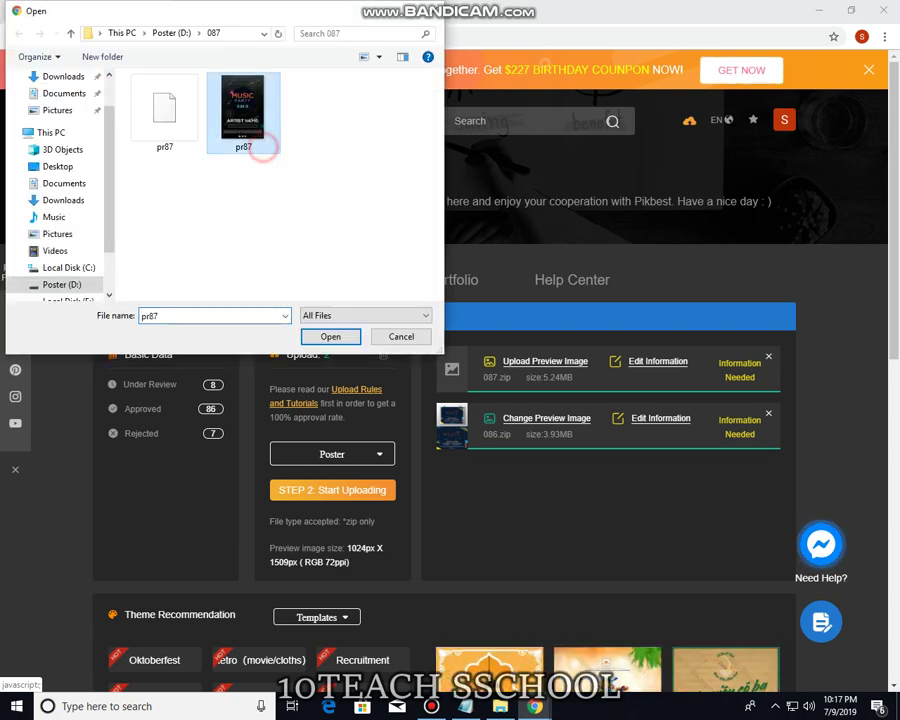
left_click(330, 336)
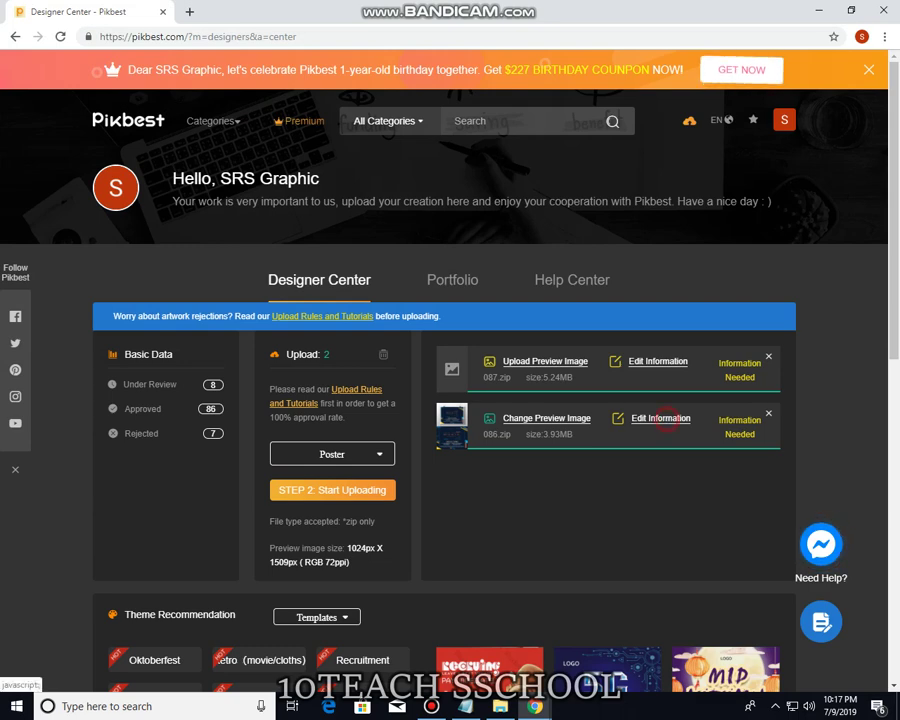
- Open the information form of 086.zip and assign the scene tag Poster and the usage tag Promotion
left_click(640, 418)
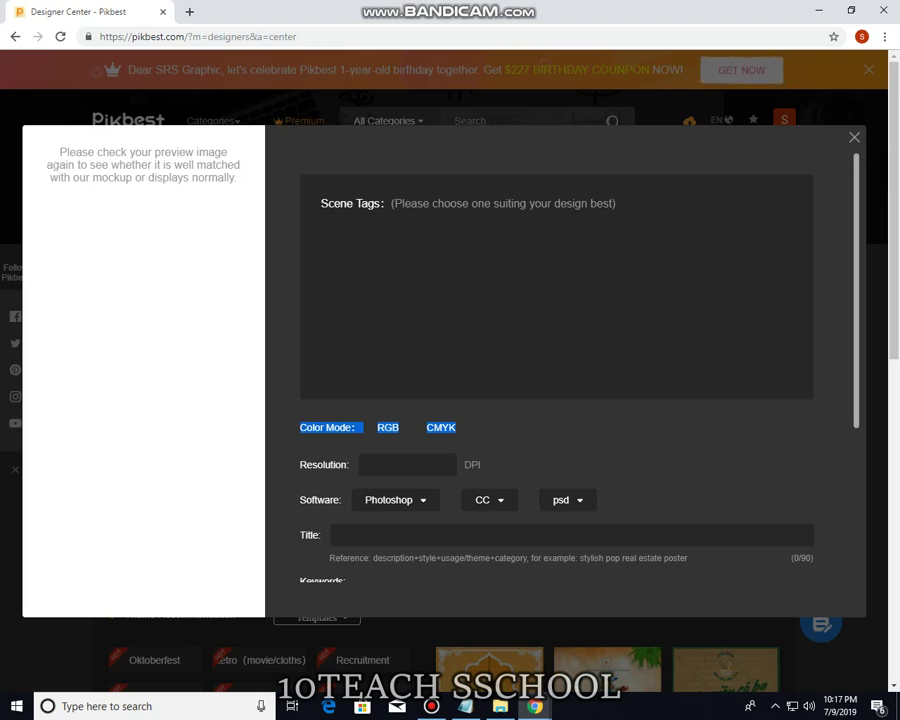
left_click(335, 427)
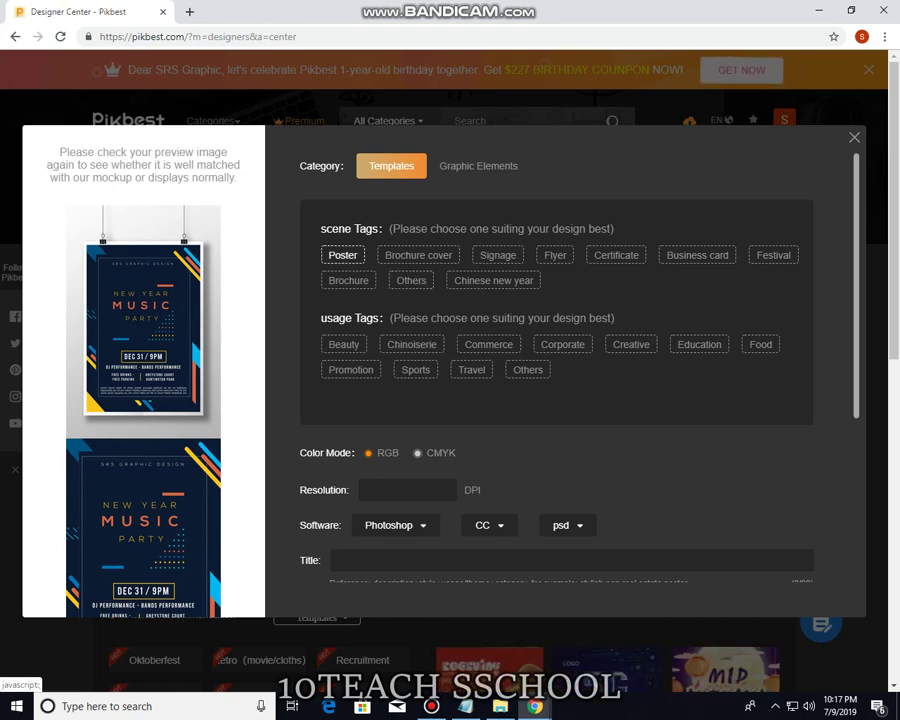
left_click(342, 255)
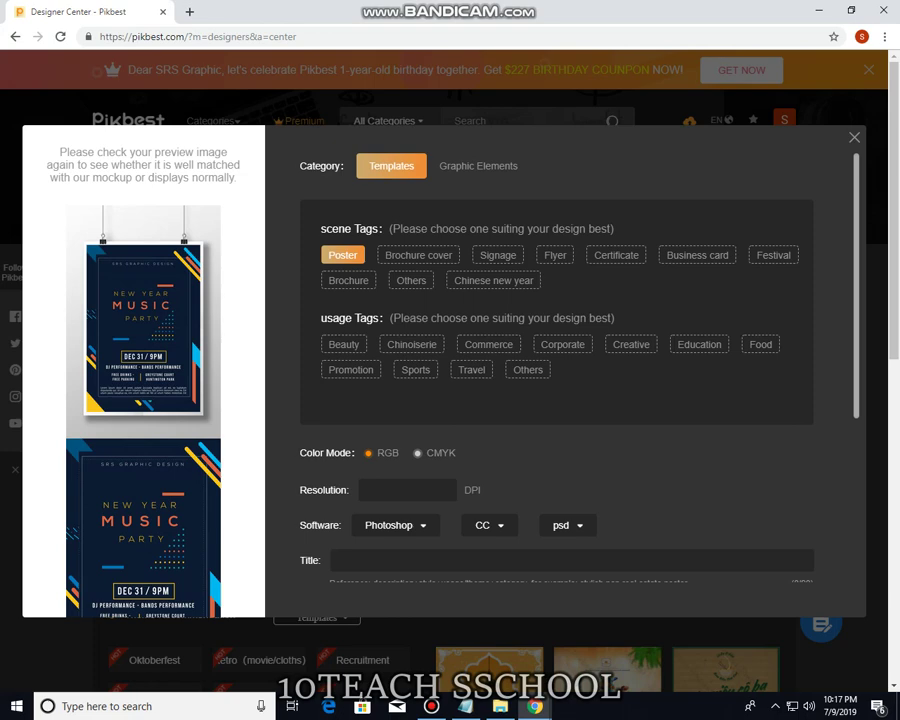
left_click(351, 369)
- Set the resolution of 086.zip to 300 DPI and its software to Illustrator CS6
scroll(556, 400, "down", 3)
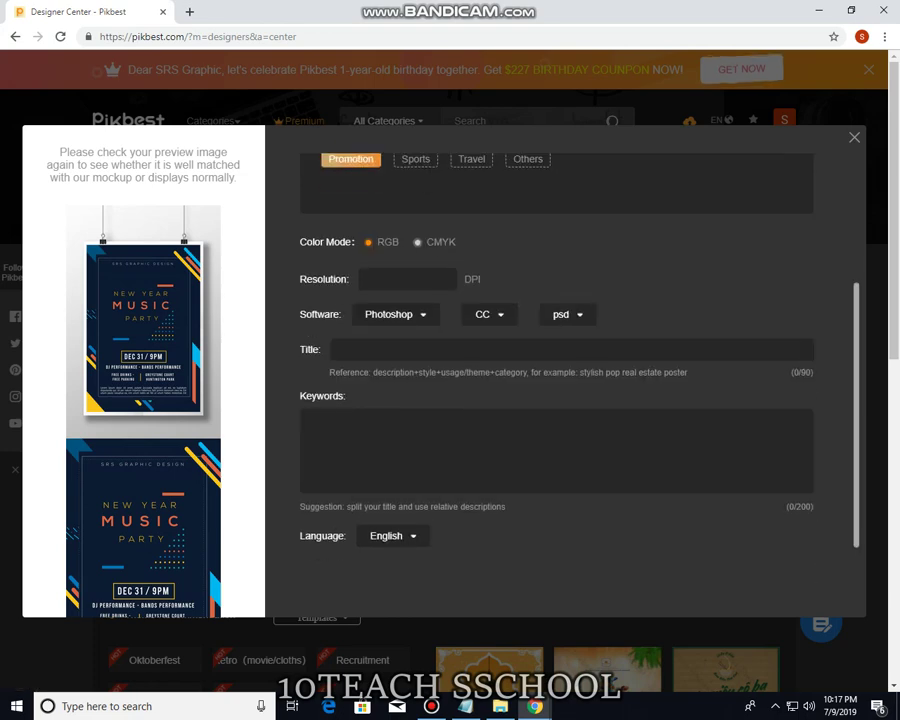
left_click(400, 279)
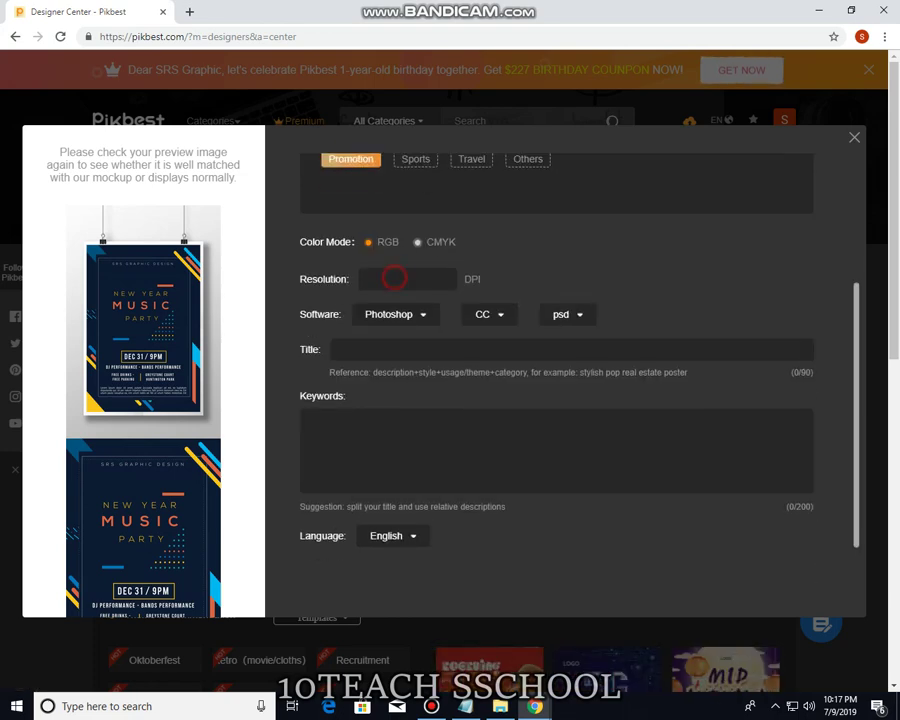
type("300")
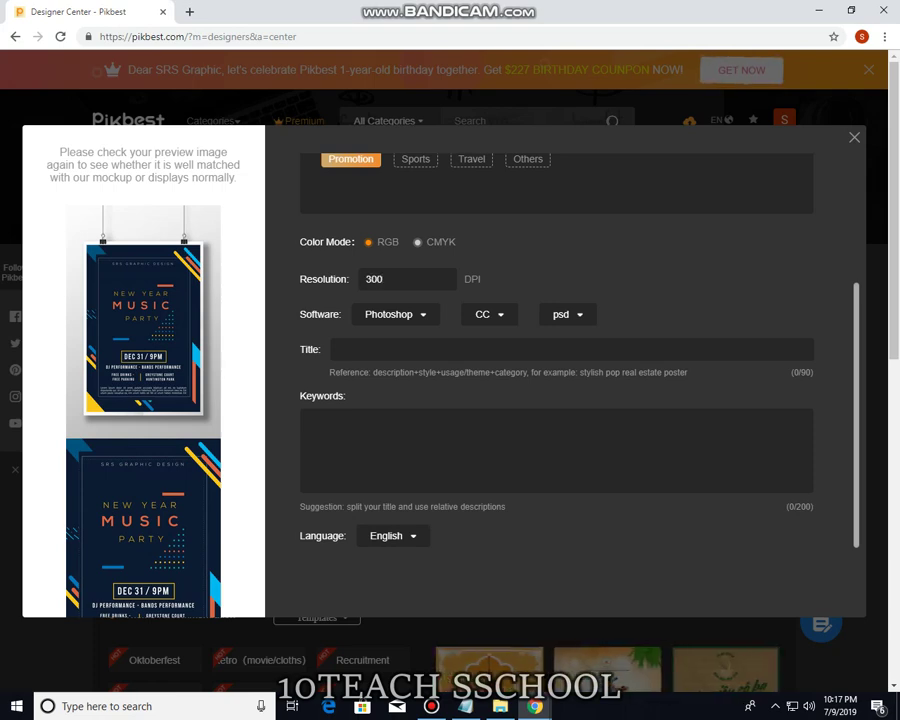
left_click(395, 315)
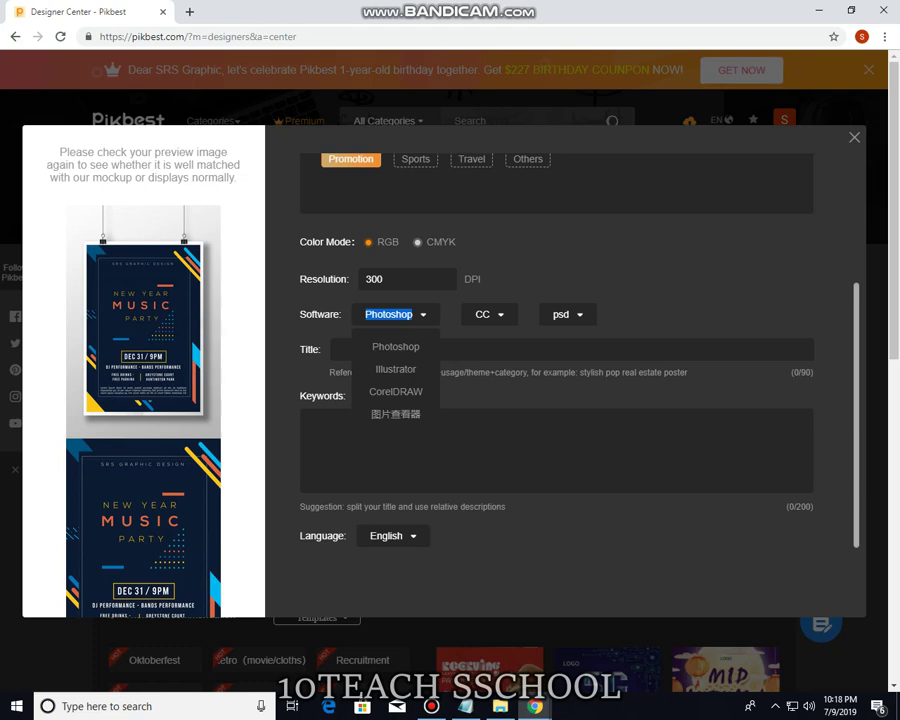
left_click(395, 369)
left_click(500, 313)
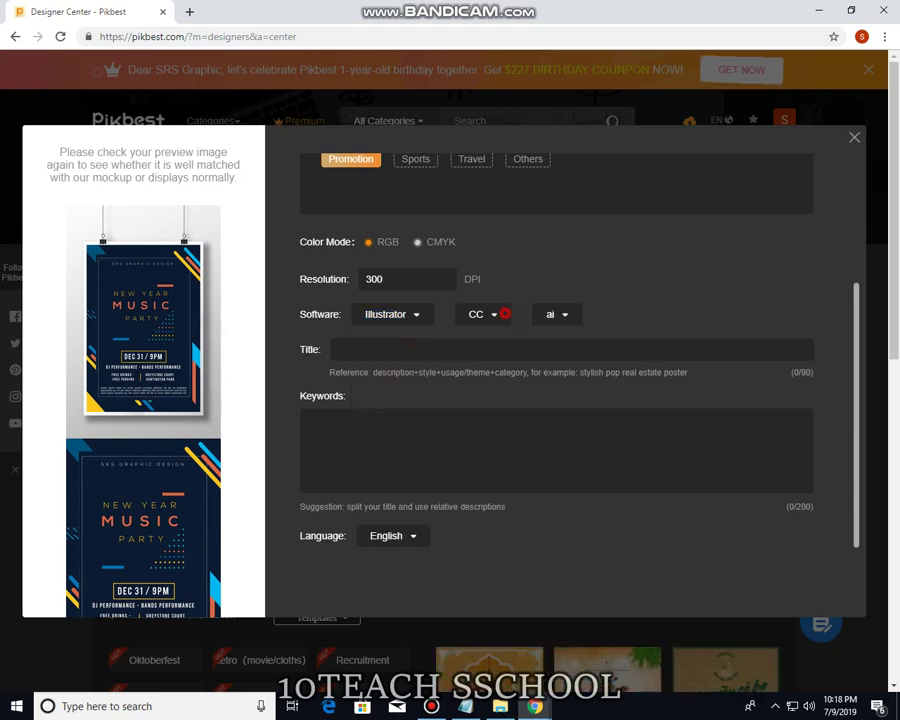
left_click(478, 460)
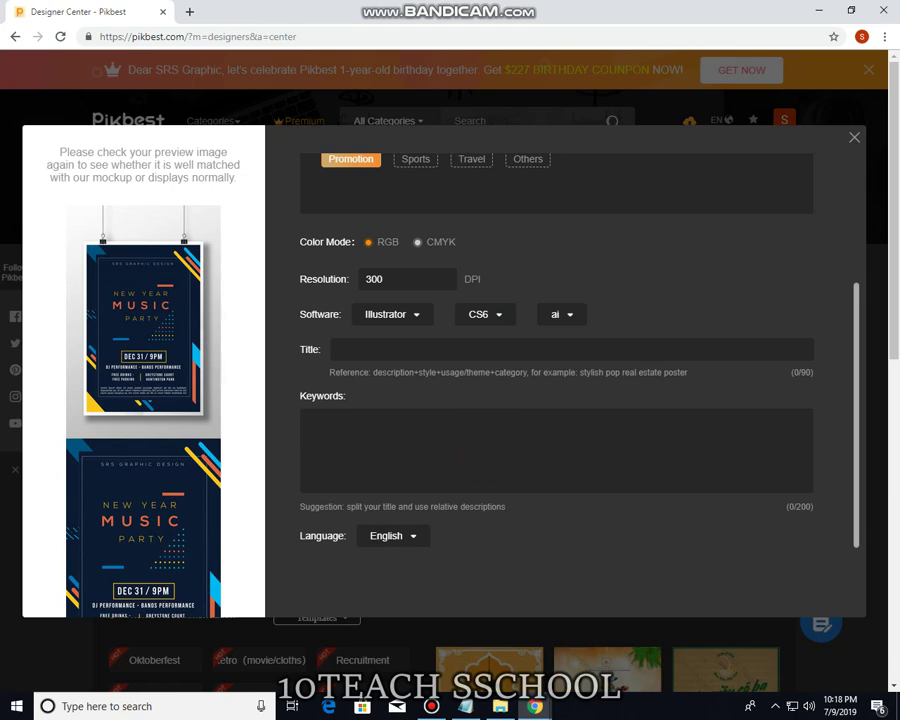
- Copy the full keyword list from the open Notepad document and paste it as the keywords of 086.zip
left_click(392, 355)
left_click(345, 440)
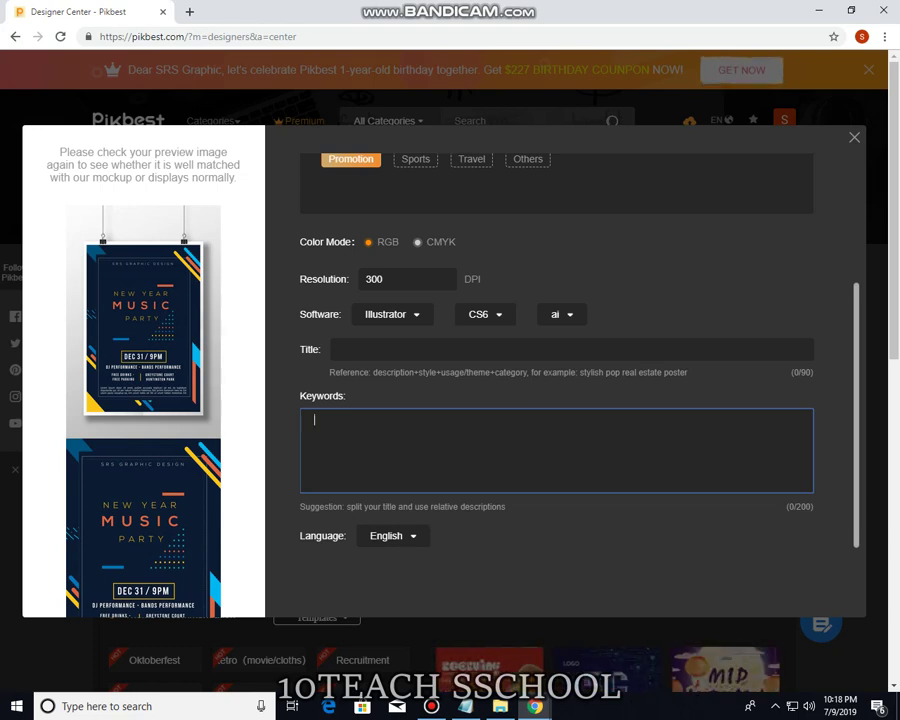
mouse_move(431, 706)
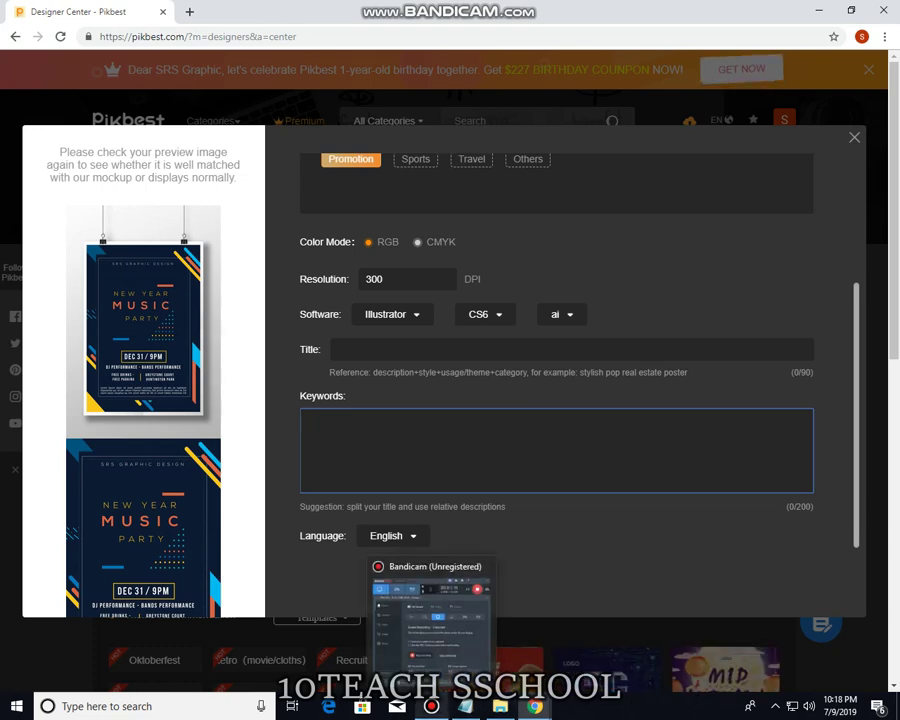
left_click(465, 706)
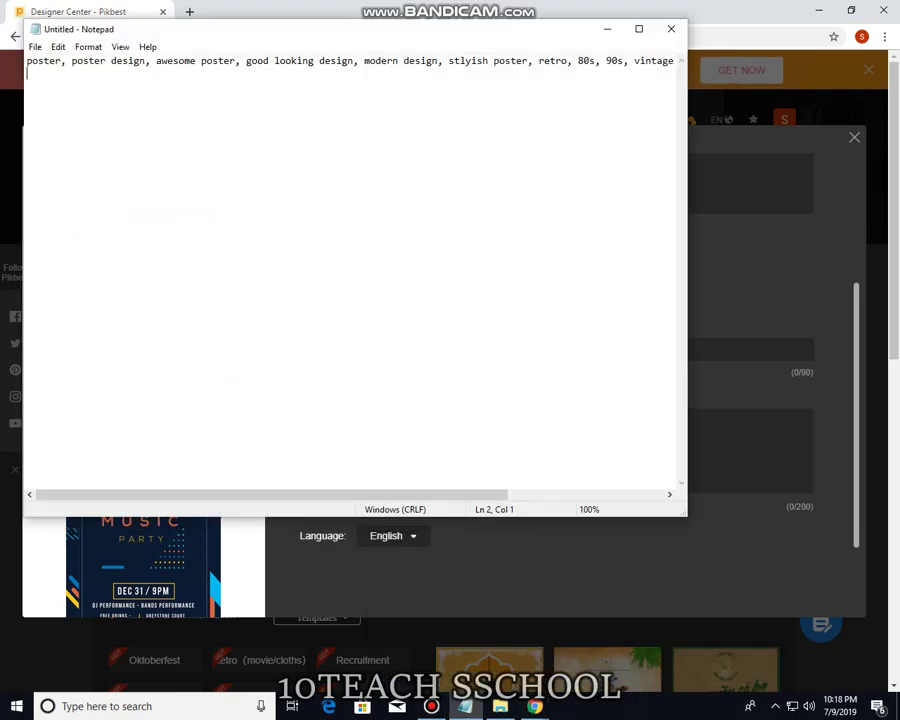
key("ctrl+a")
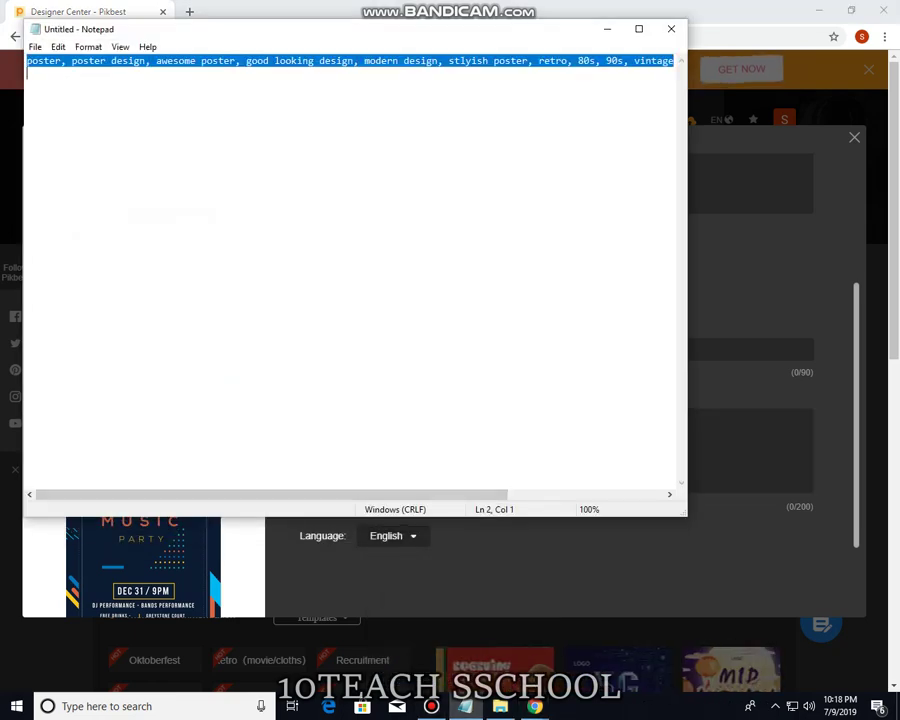
right_click(237, 58)
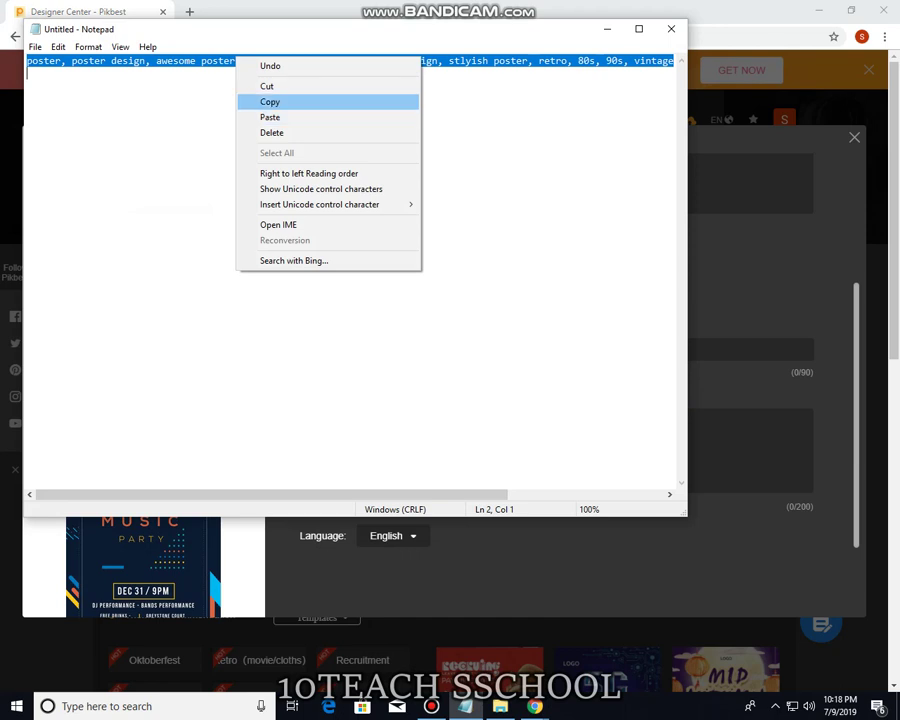
left_click(277, 104)
left_click(606, 28)
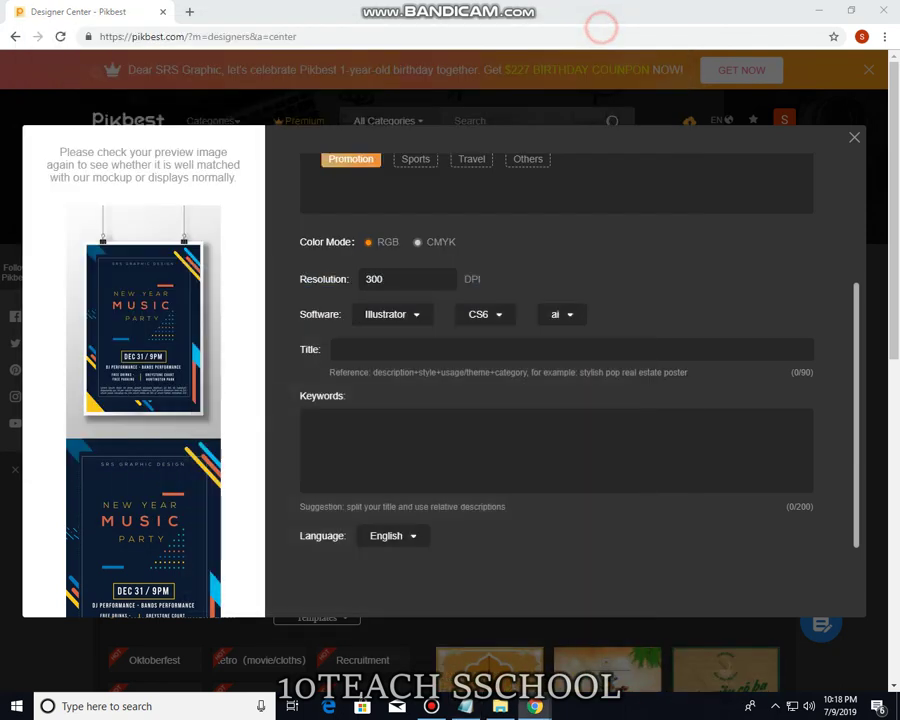
right_click(450, 434)
left_click(486, 546)
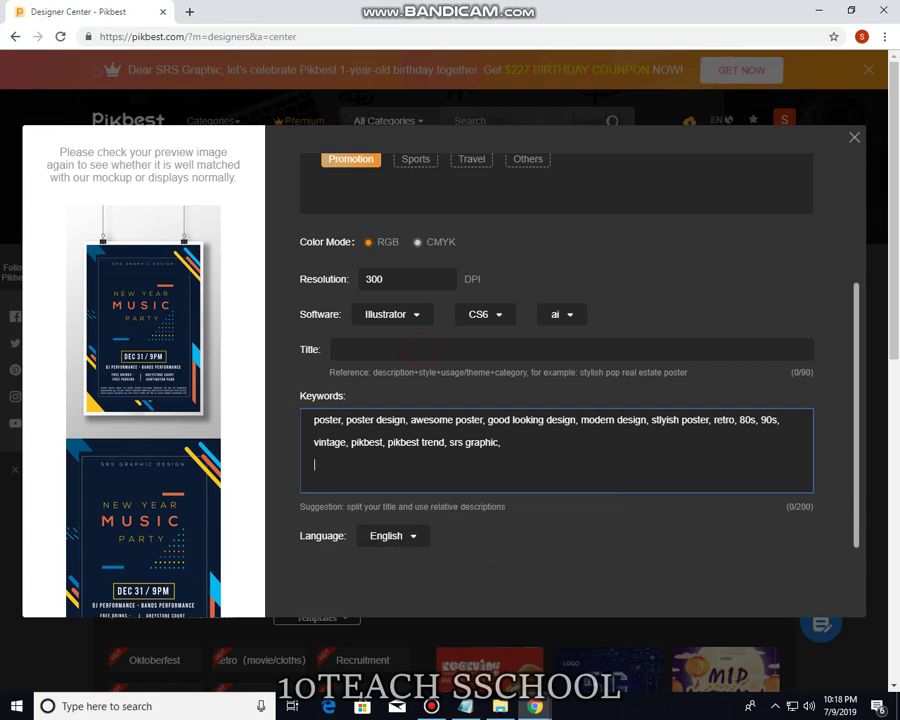
- Enter "Music festival unique flat poster design" as the title of 086.zip
left_click(419, 350)
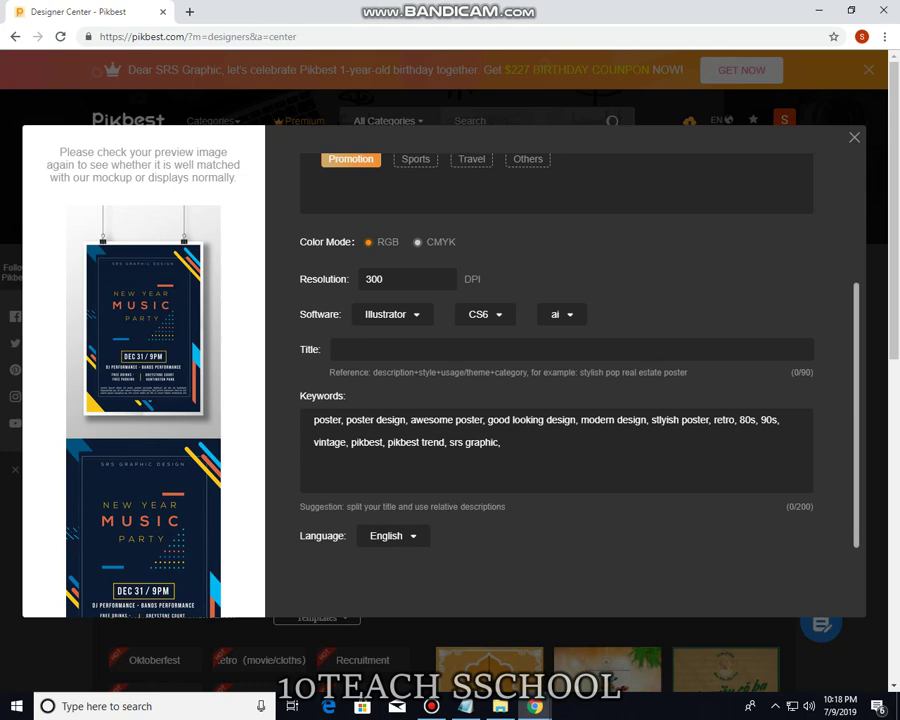
type("Musi")
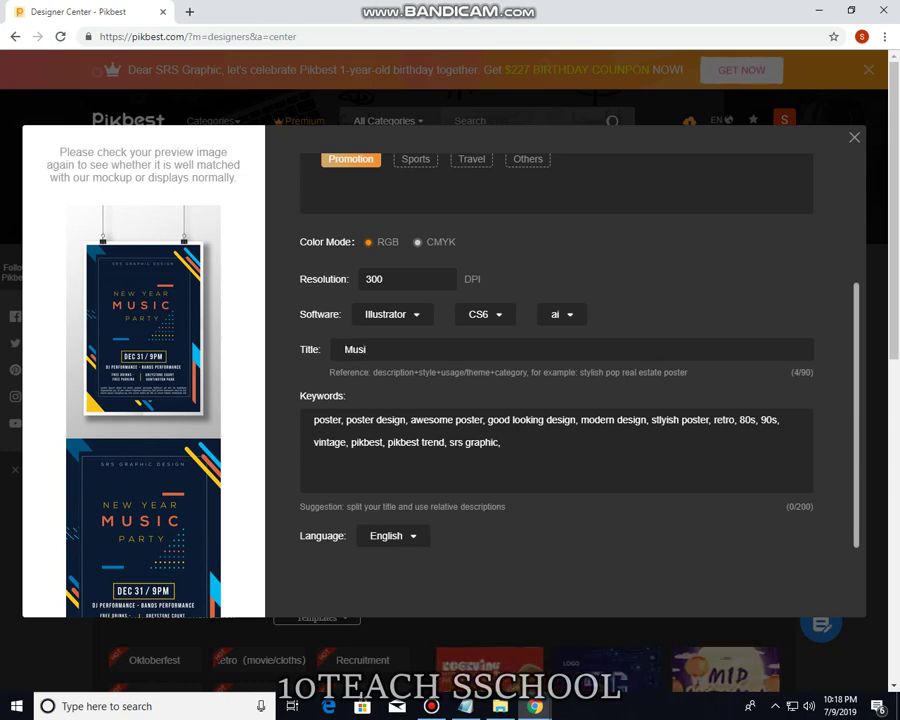
type("c fes")
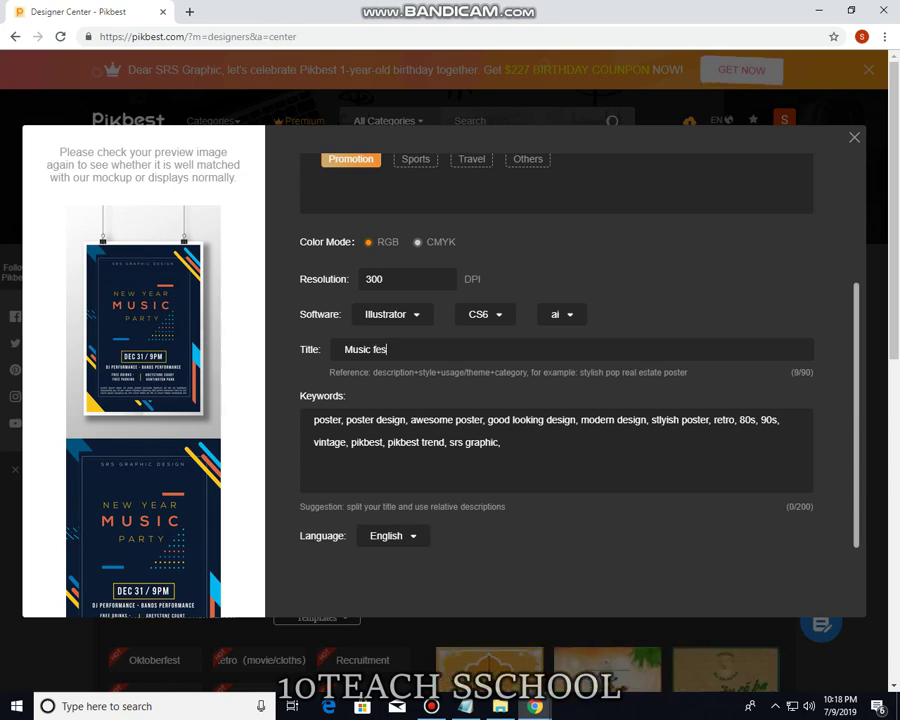
type("tival un")
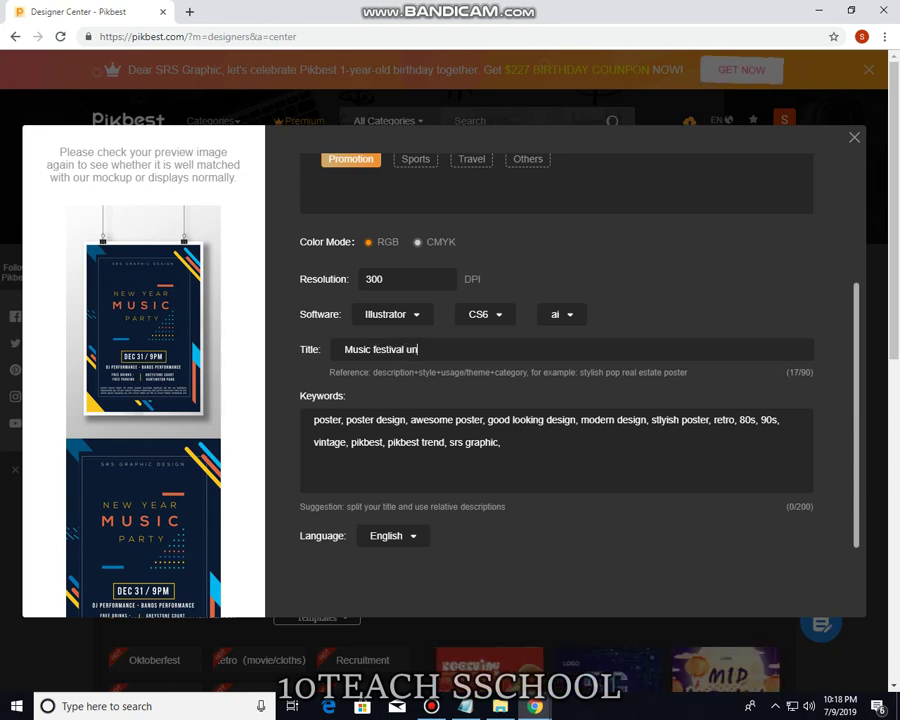
type("iquee")
key("BackSpace")
key("BackSpace")
type("fla")
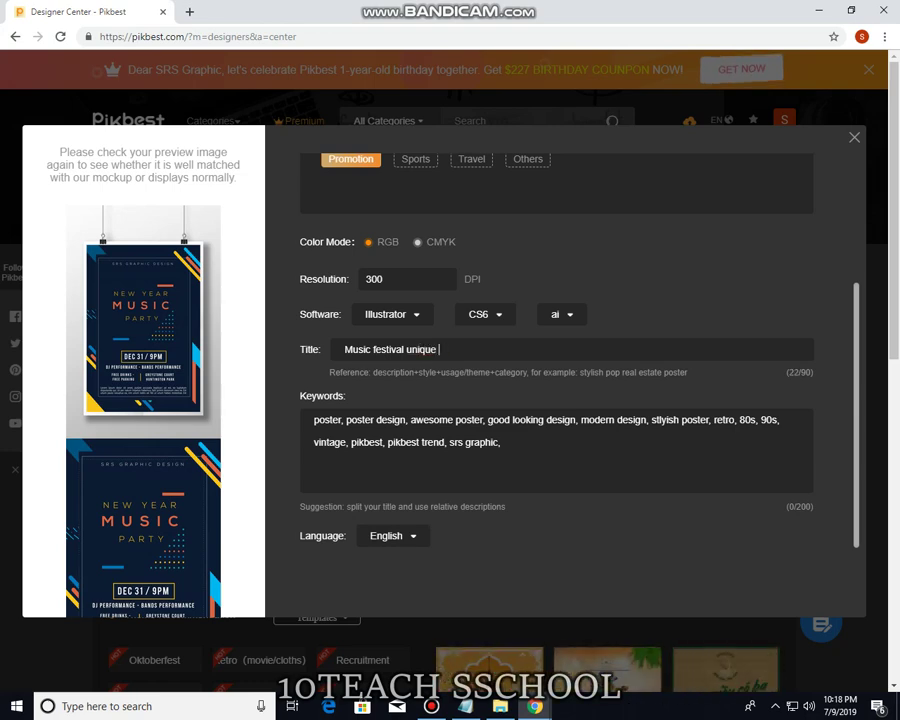
type("t poster")
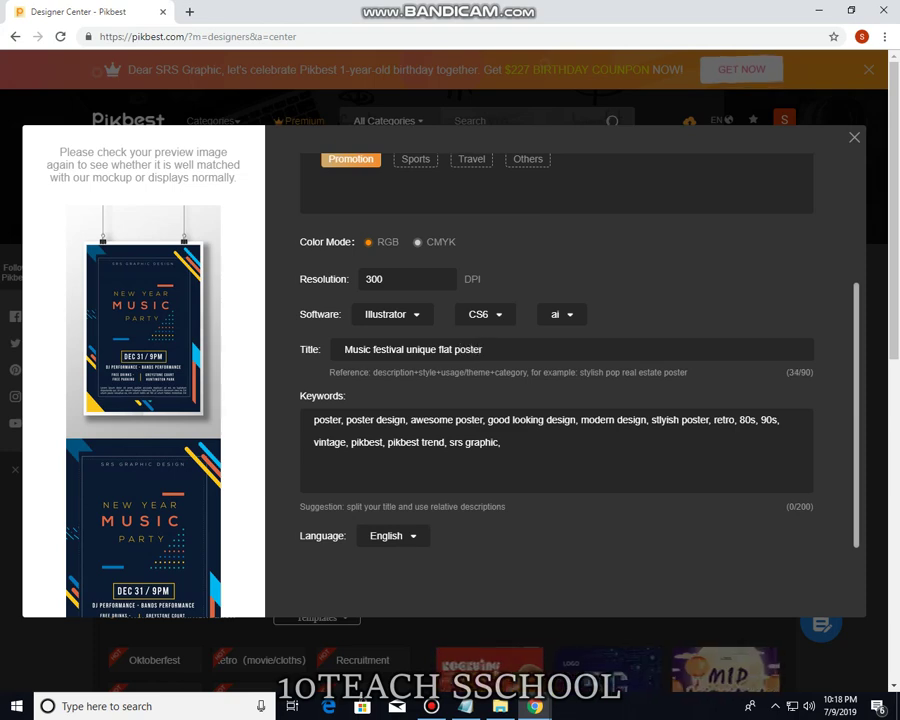
type(" essign")
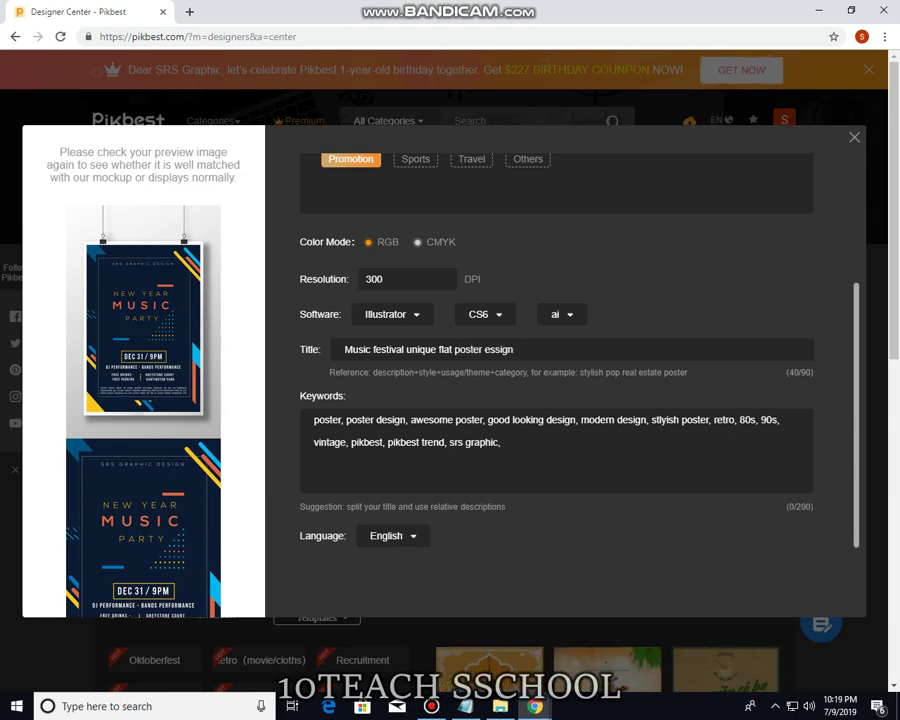
key("Left")
key("Left")
key("Left")
key("Left")
key("BackSpace")
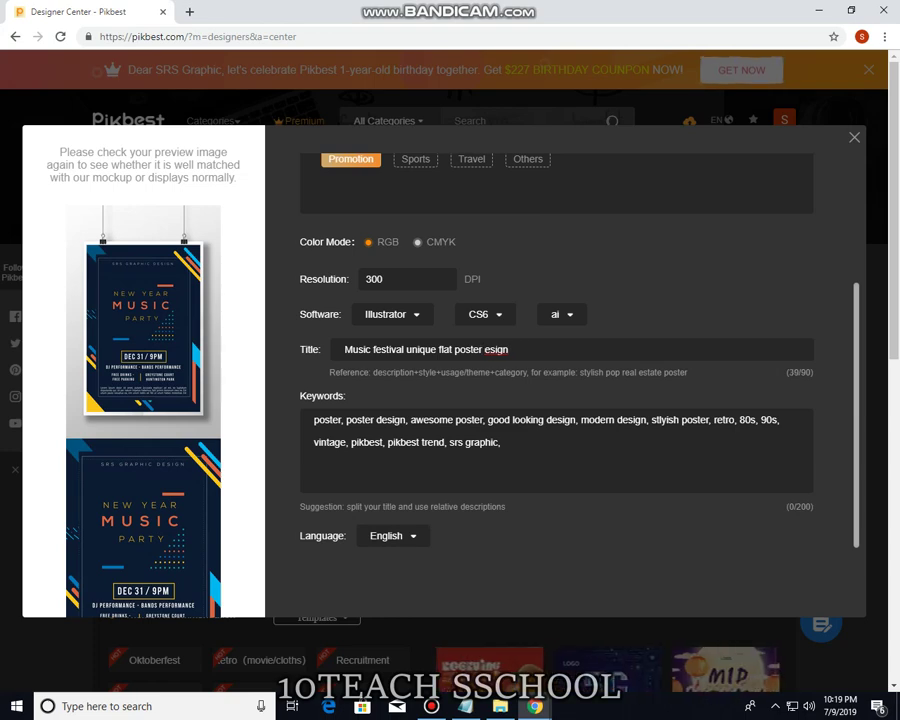
type("d")
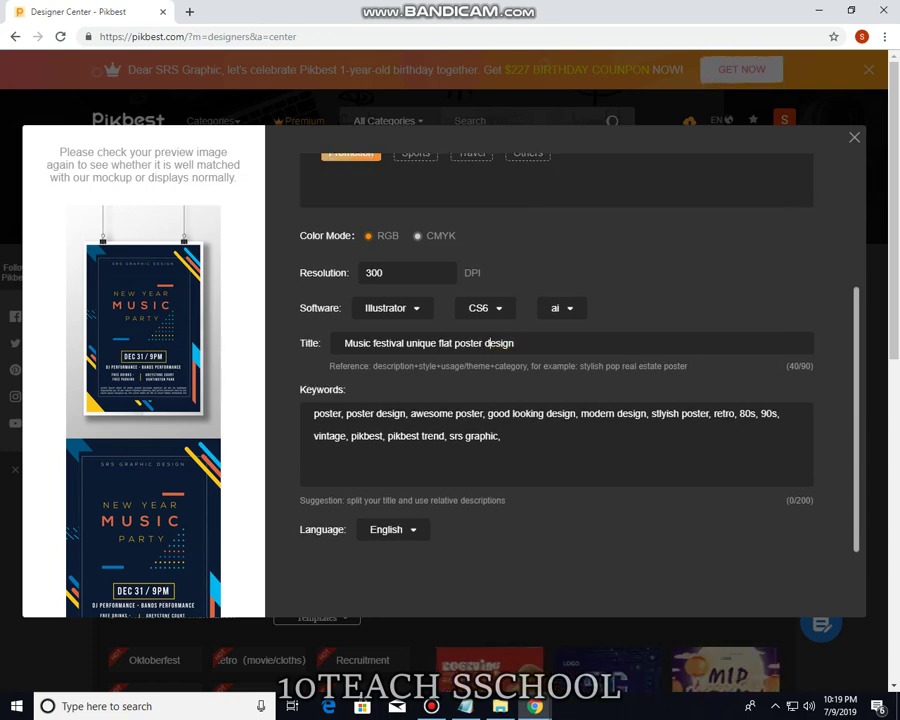
- Finish the information form and submit 086.zip for review
scroll(504, 351, "up", 1)
scroll(504, 351, "down", 2)
left_click(573, 558)
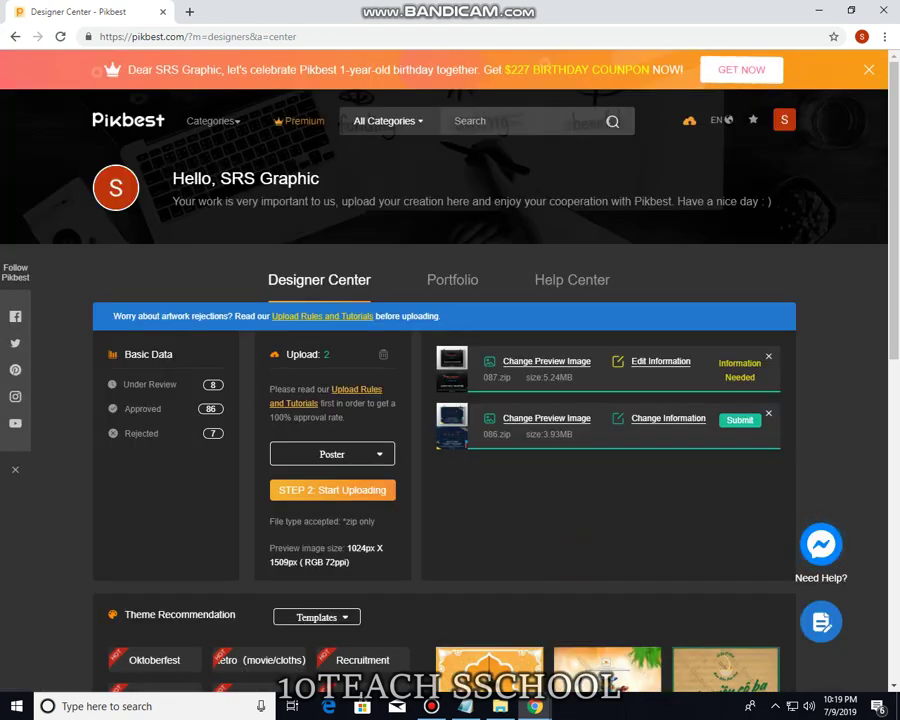
left_click(740, 420)
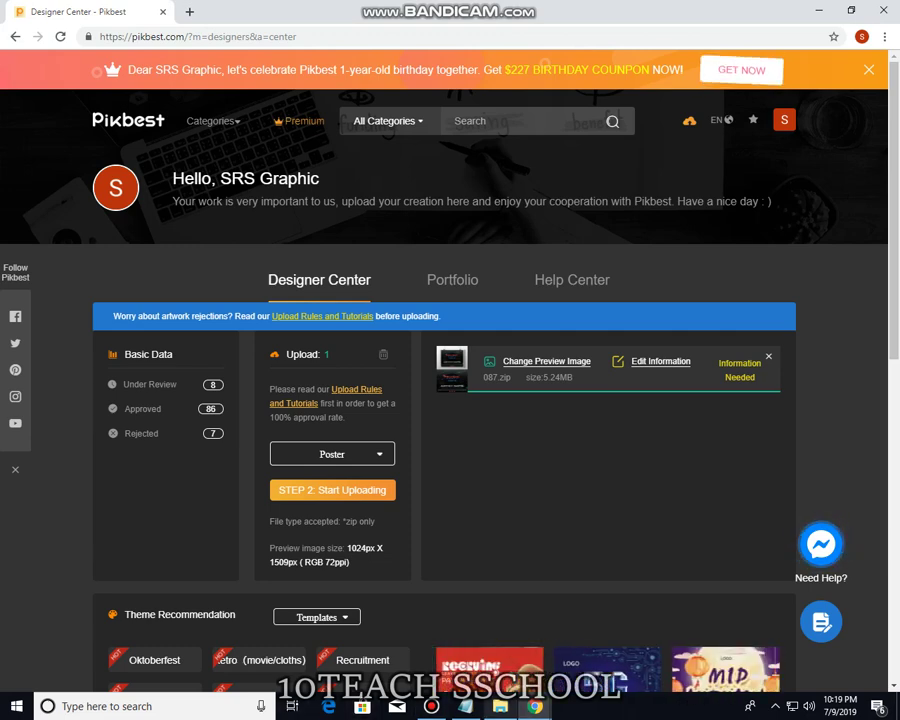
left_click(432, 706)
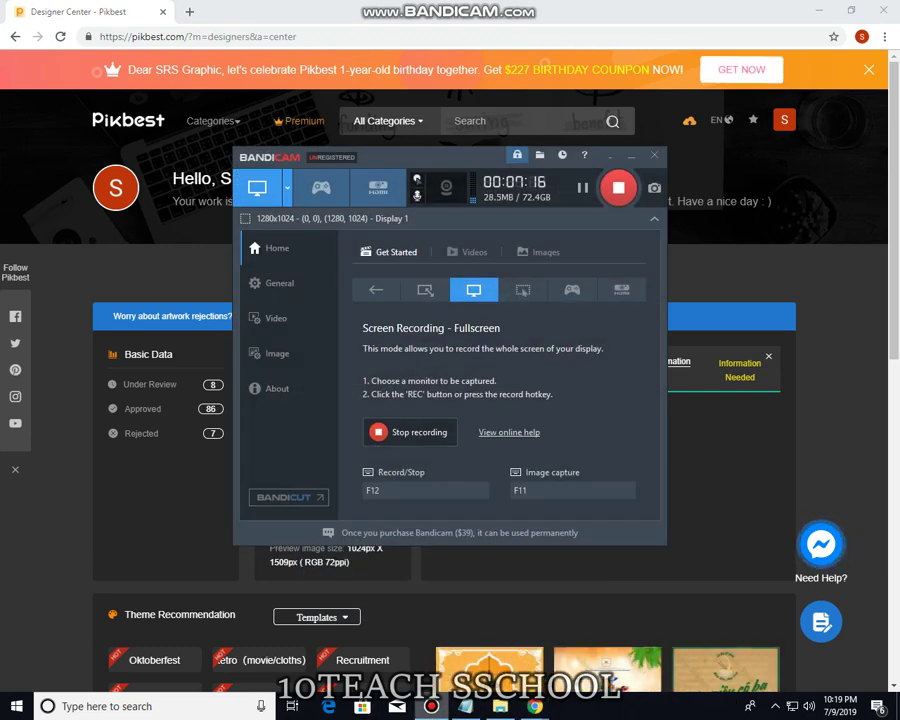
left_click(631, 155)
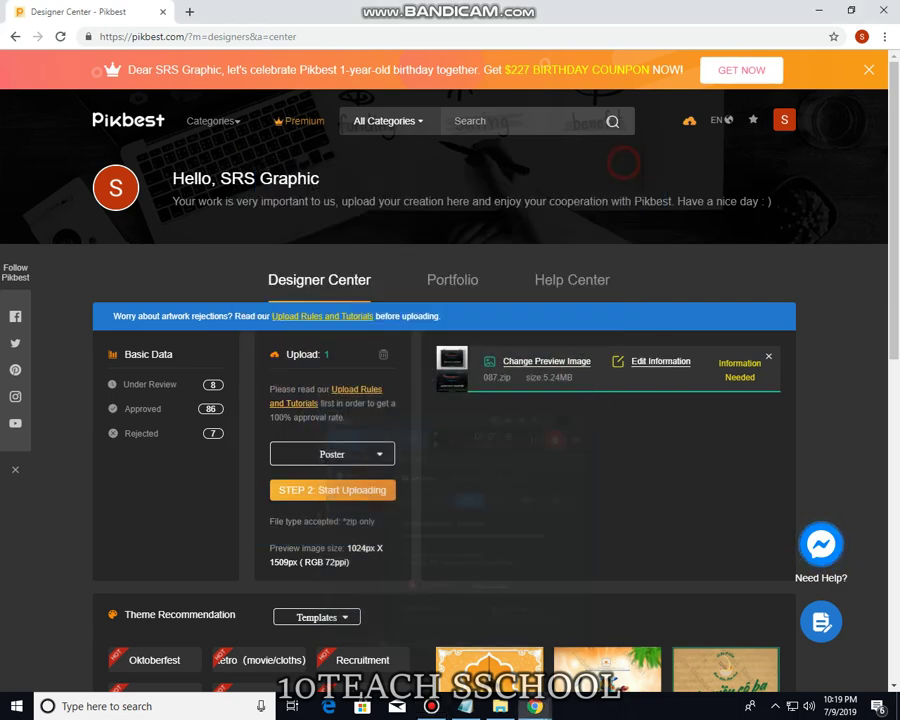
- Open the information form of 087.zip and tag the design with the scene Poster and the usage Promotion
left_click(658, 361)
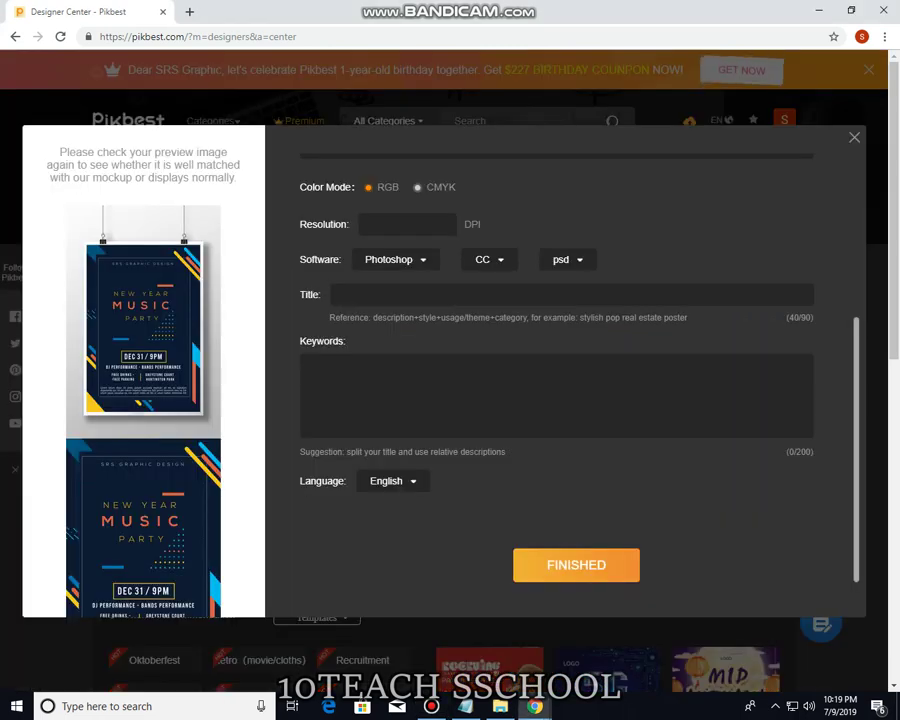
scroll(556, 380, "up", 5)
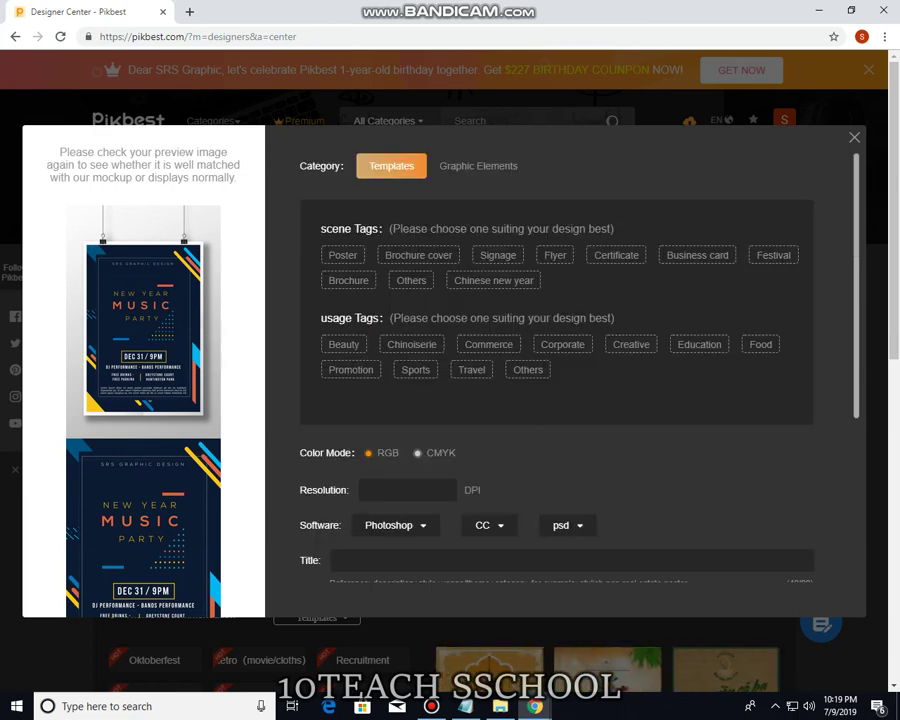
scroll(556, 380, "down", 1)
scroll(556, 380, "up", 1)
scroll(556, 380, "down", 2)
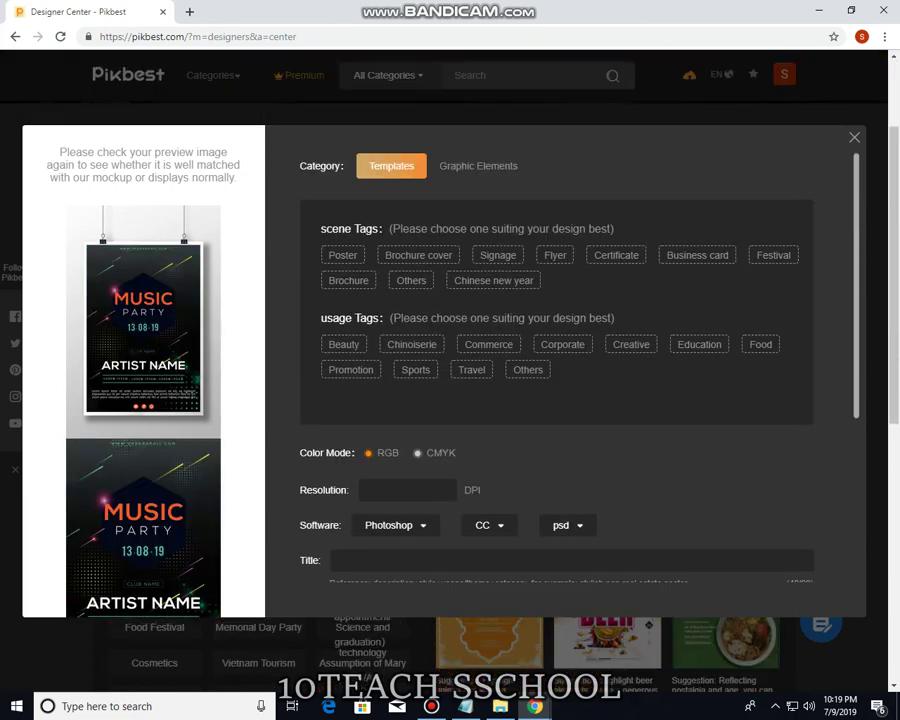
mouse_move(894, 276)
left_mouse_down()
mouse_move(894, 310)
mouse_move(894, 281)
left_mouse_up()
scroll(556, 380, "up", 2)
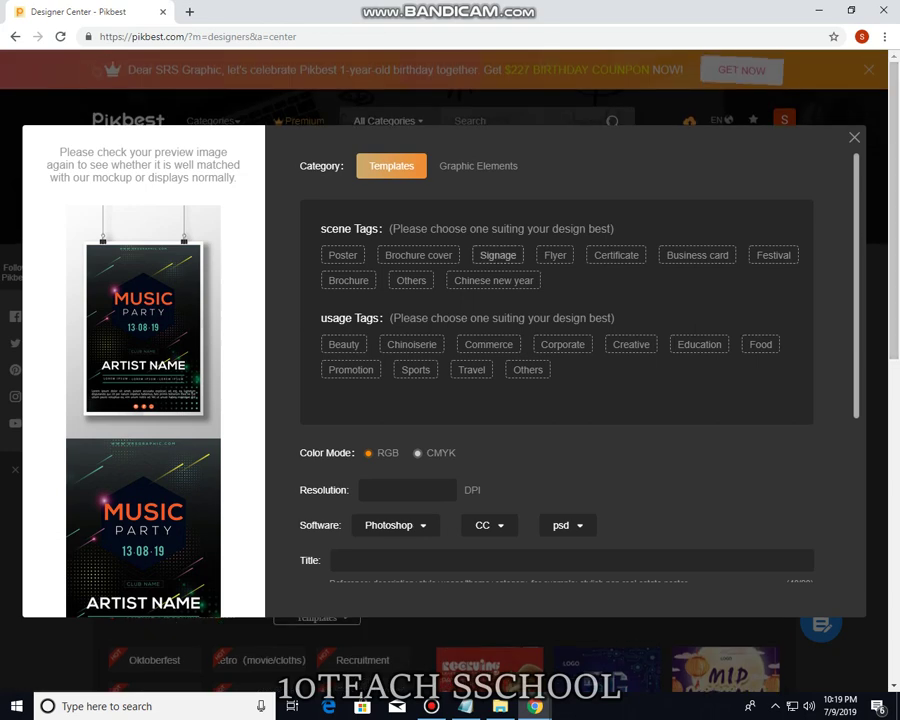
left_click(343, 256)
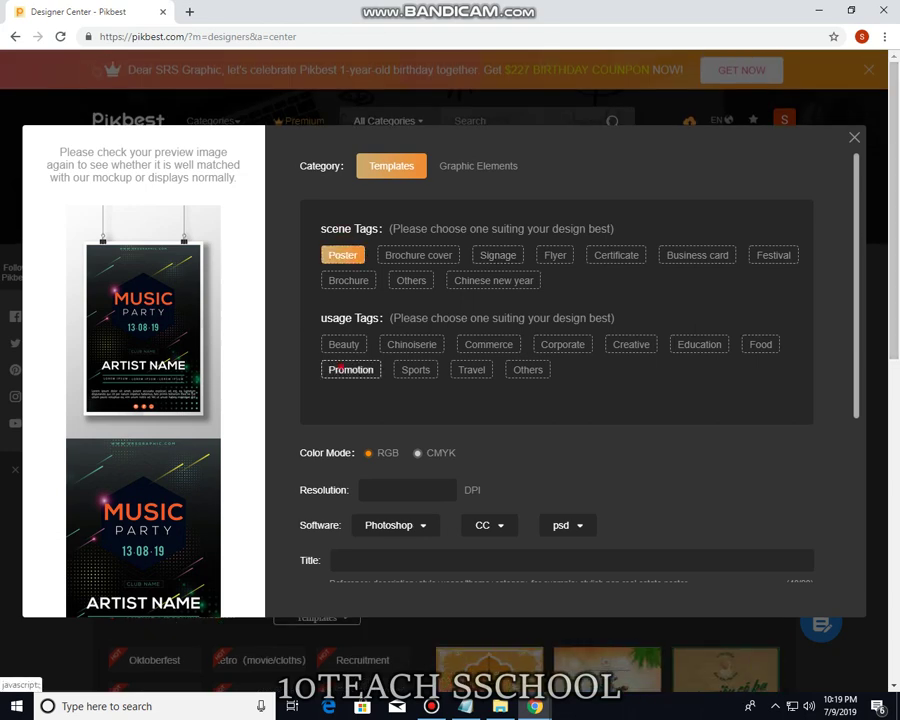
left_click(350, 370)
- Set the resolution of 087.zip to 300 DPI and its software to Illustrator CS6
left_click(389, 489)
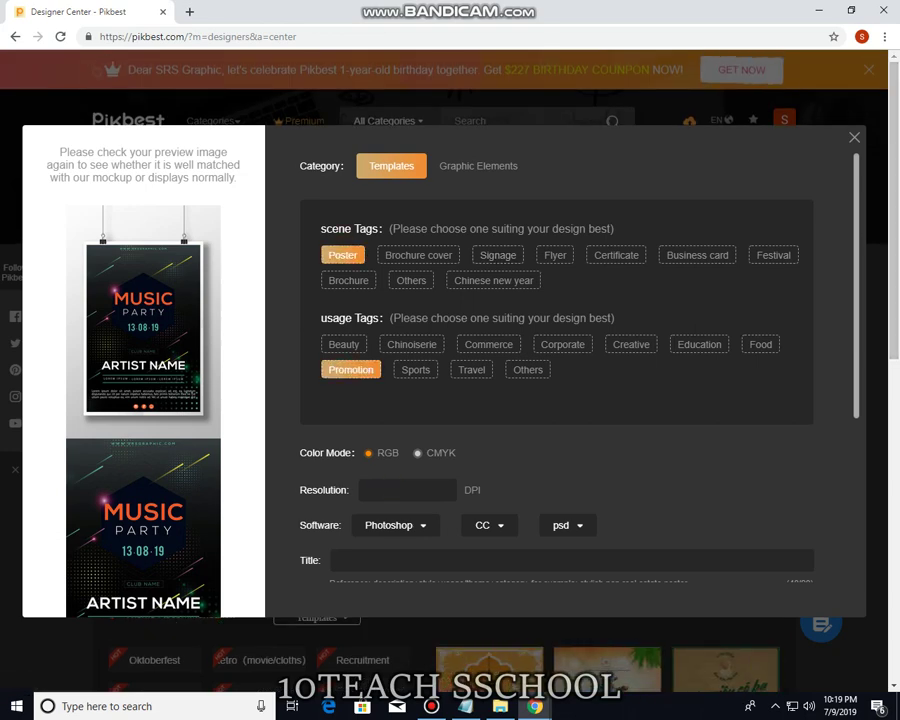
type("300")
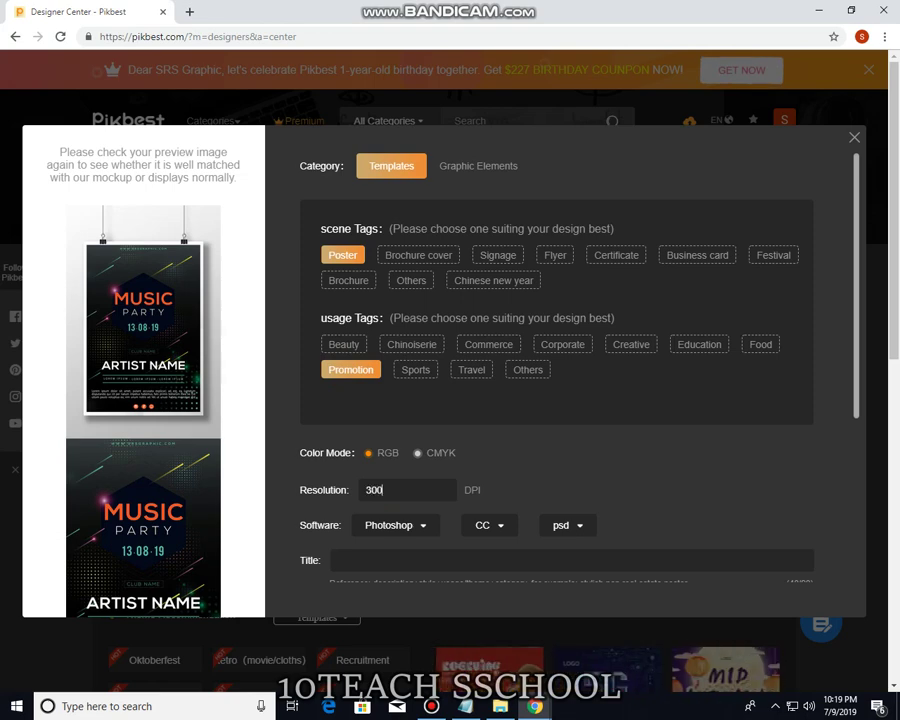
left_click(395, 525)
scroll(560, 450, "down", 3)
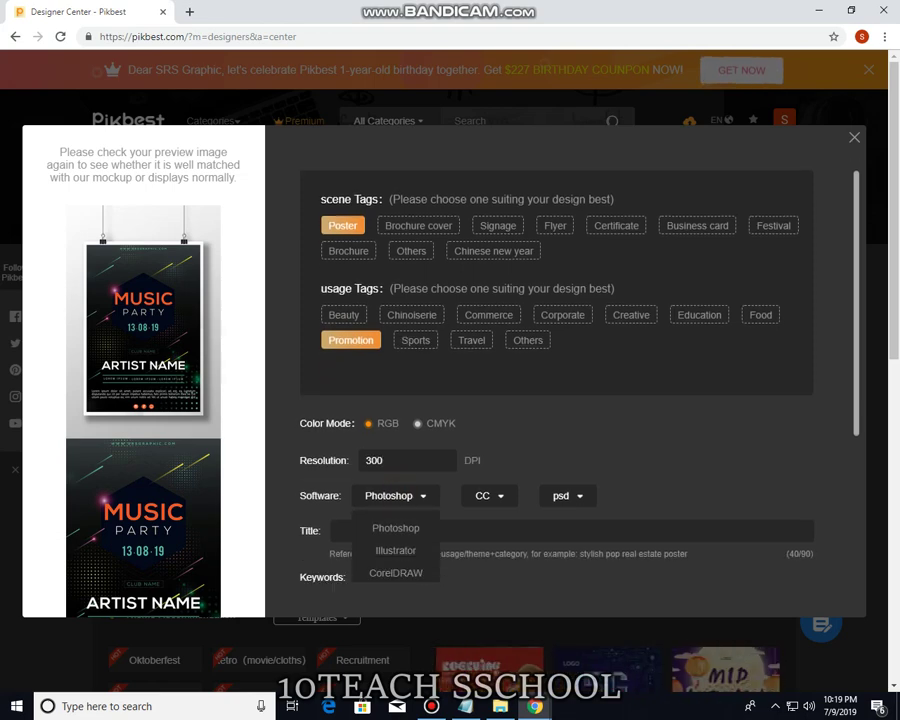
left_click(397, 439)
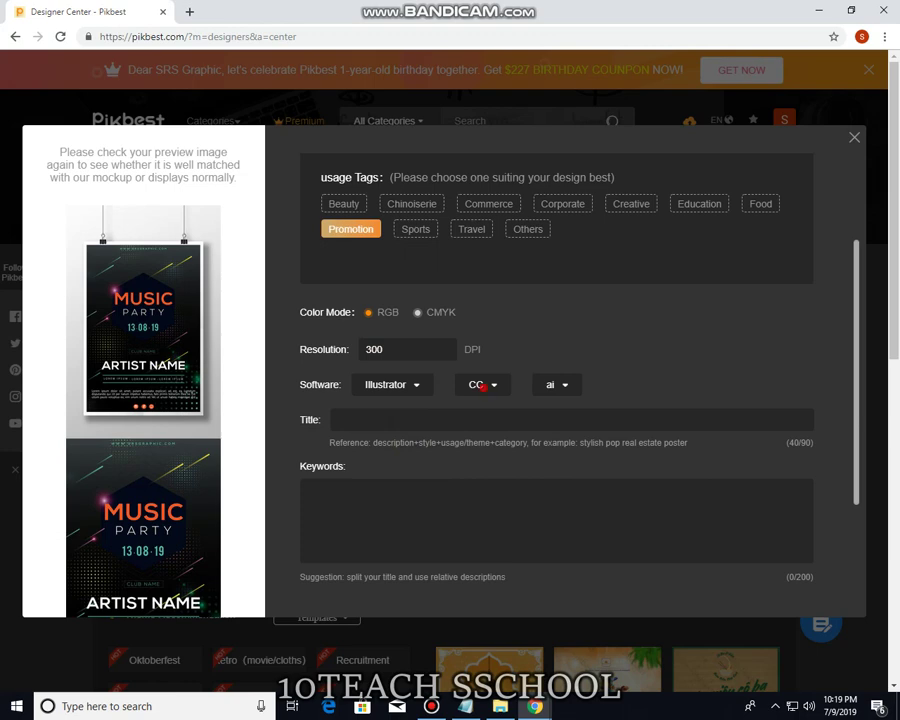
left_click(482, 386)
left_click(485, 528)
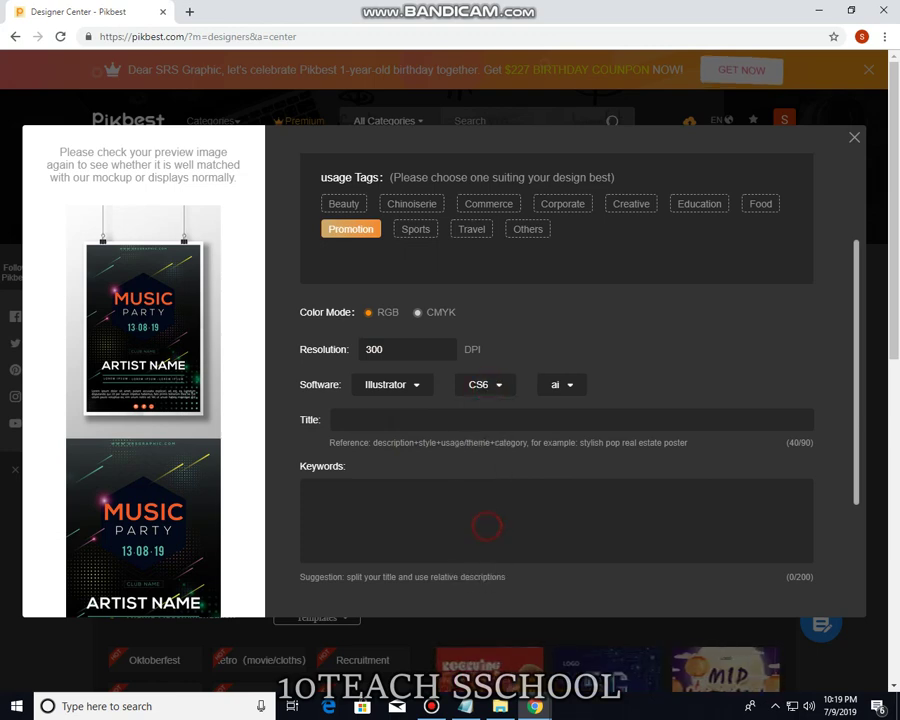
- Paste the previously copied keyword list as the keywords of 087.zip
left_click(452, 526)
right_click(452, 524)
left_click(469, 411)
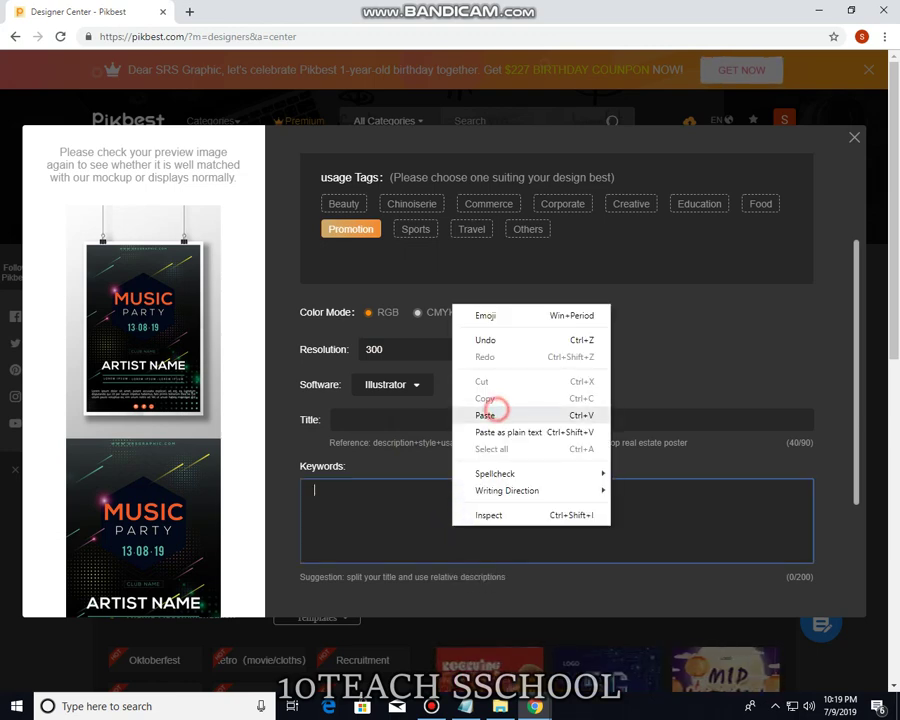
- Enter "Music Party flat poster design" as the title of 087.zip
left_click(465, 422)
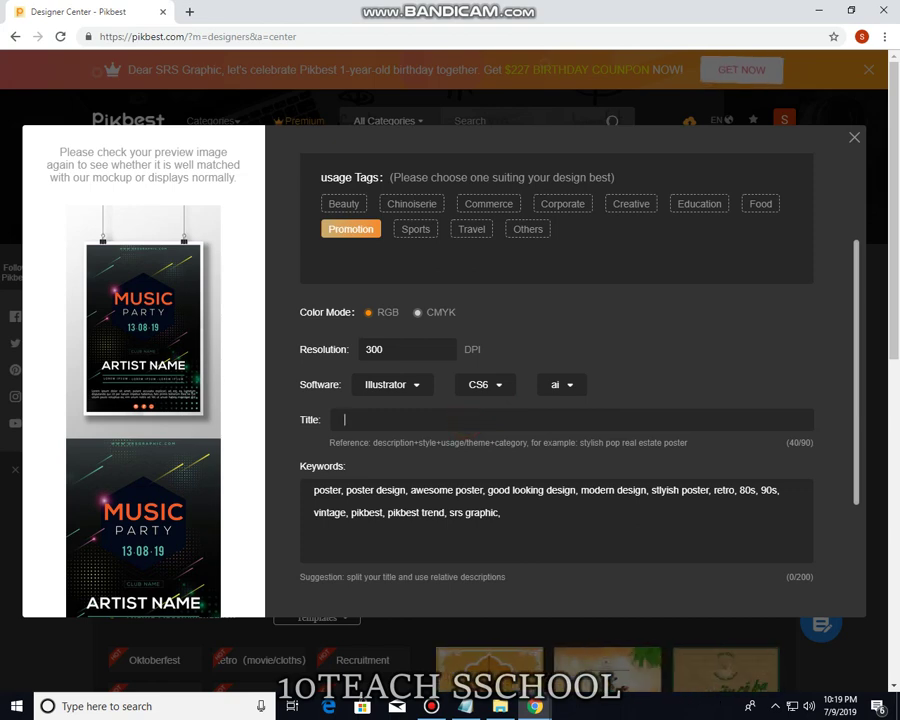
type("Musiic")
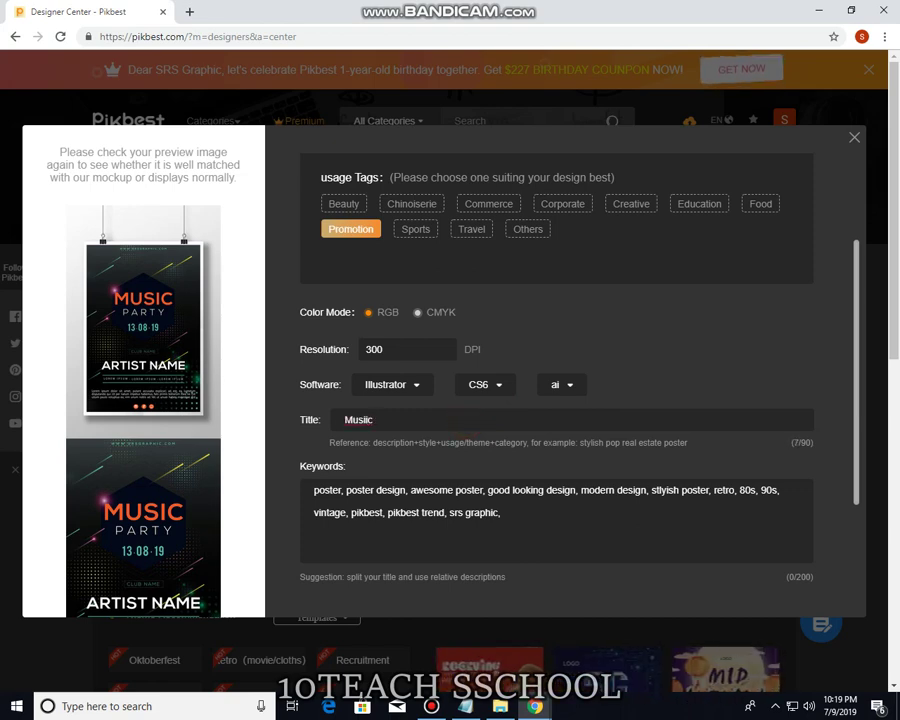
key("BackSpace")
key("BackSpace")
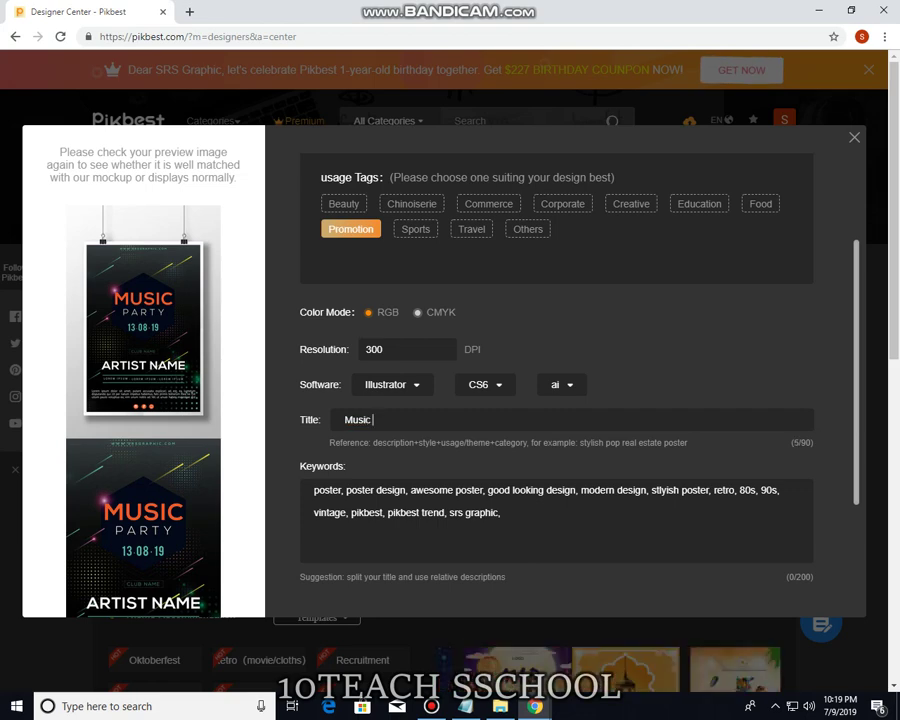
key("BackSpace")
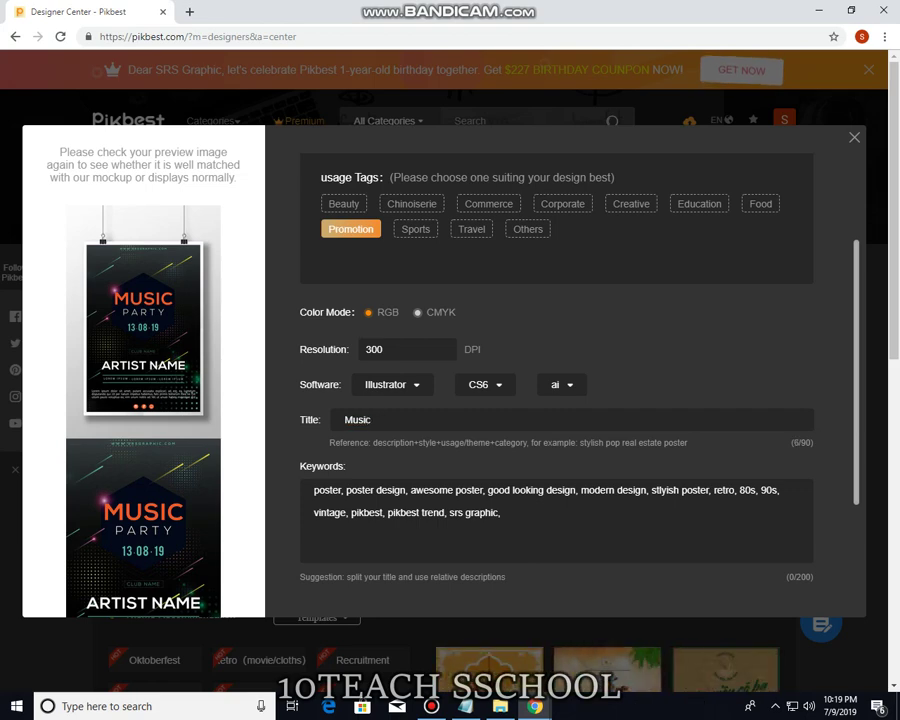
type("Party")
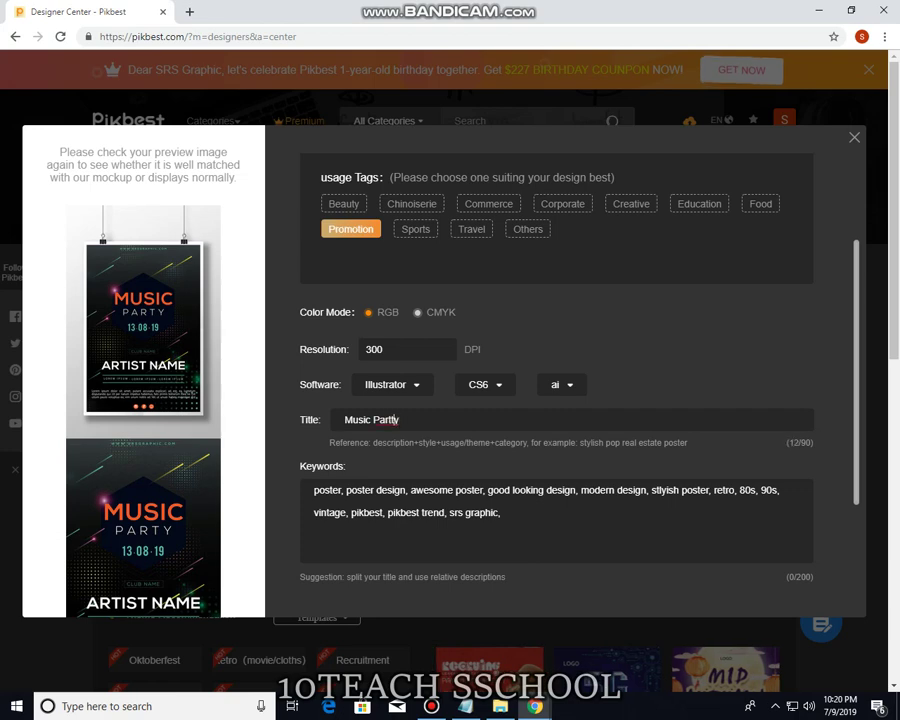
key("BackSpace")
key("BackSpace")
type("y")
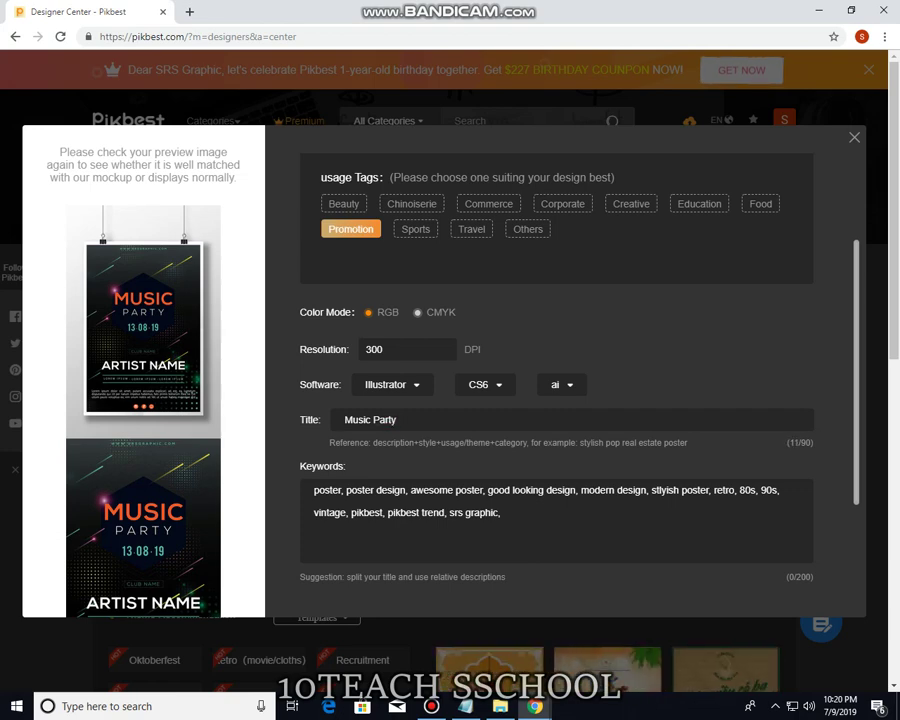
type(" flatt poster")
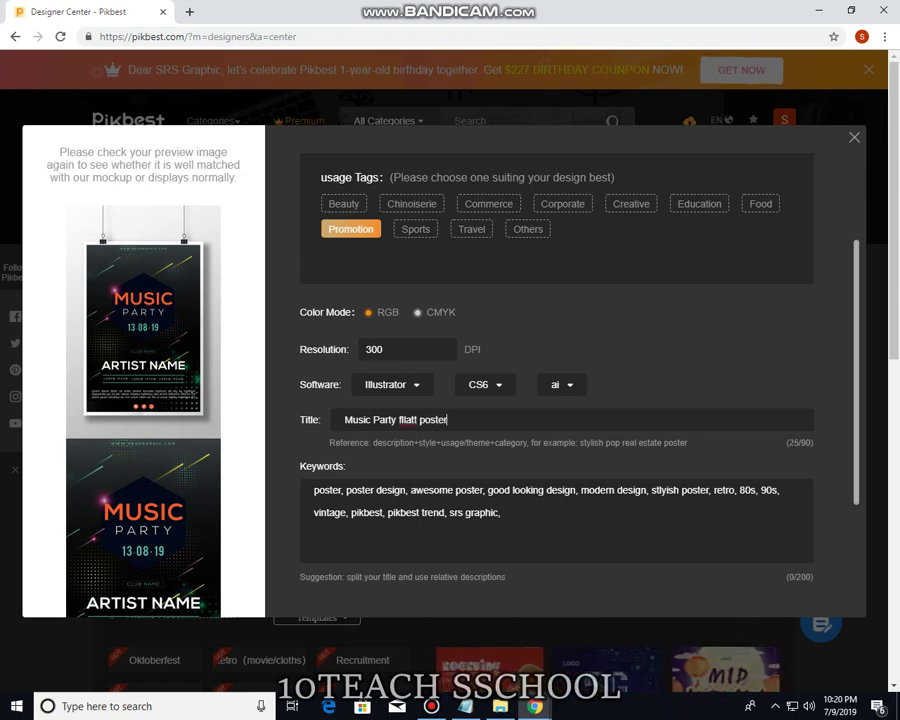
type(" dessig")
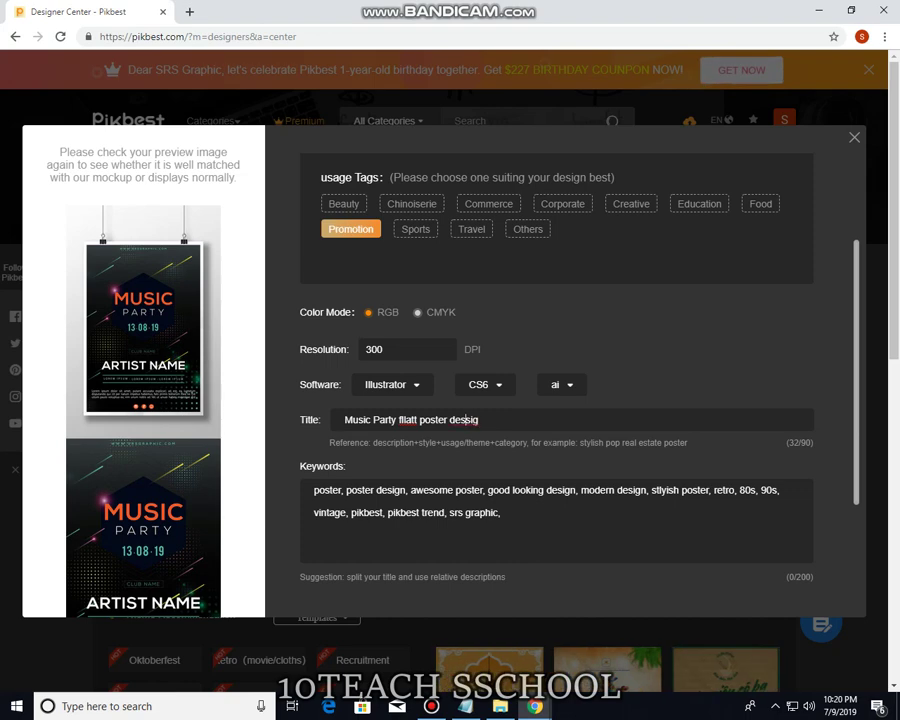
key("BackSpace")
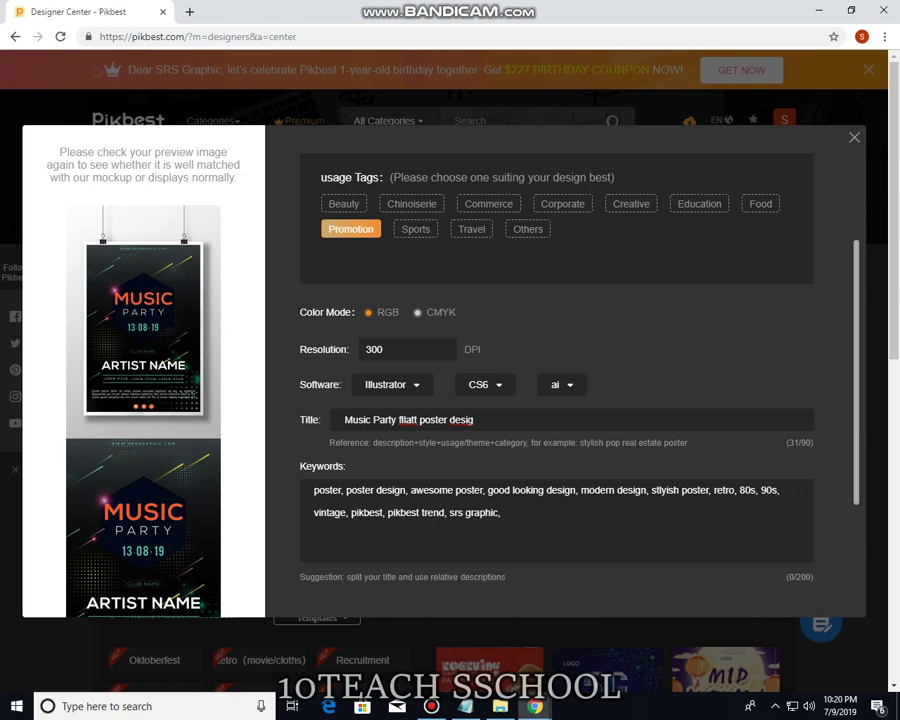
left_click(400, 420)
key("Delete")
key("Delete")
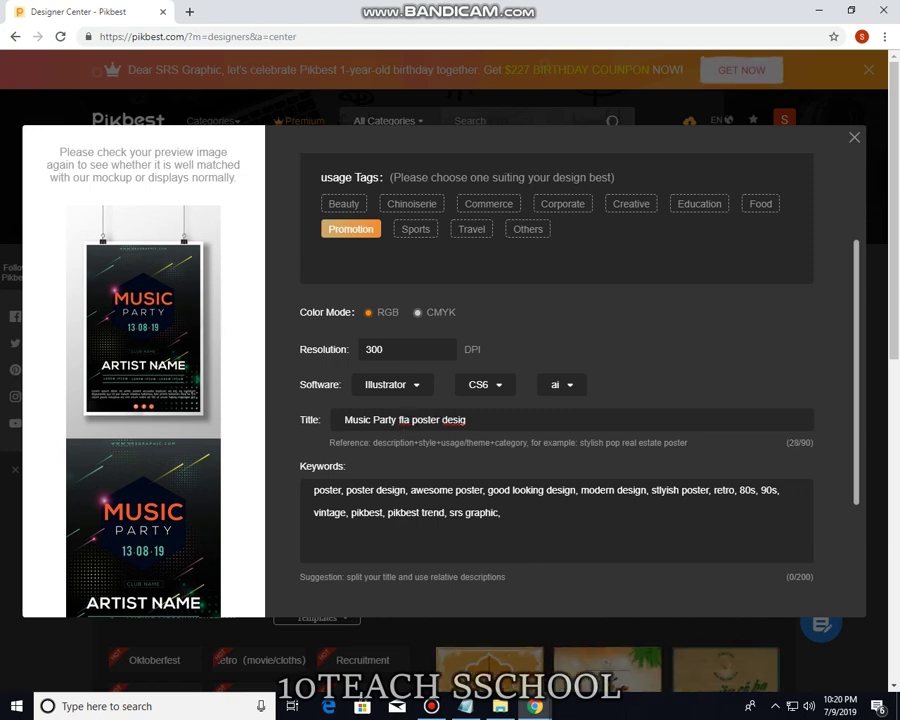
type("t")
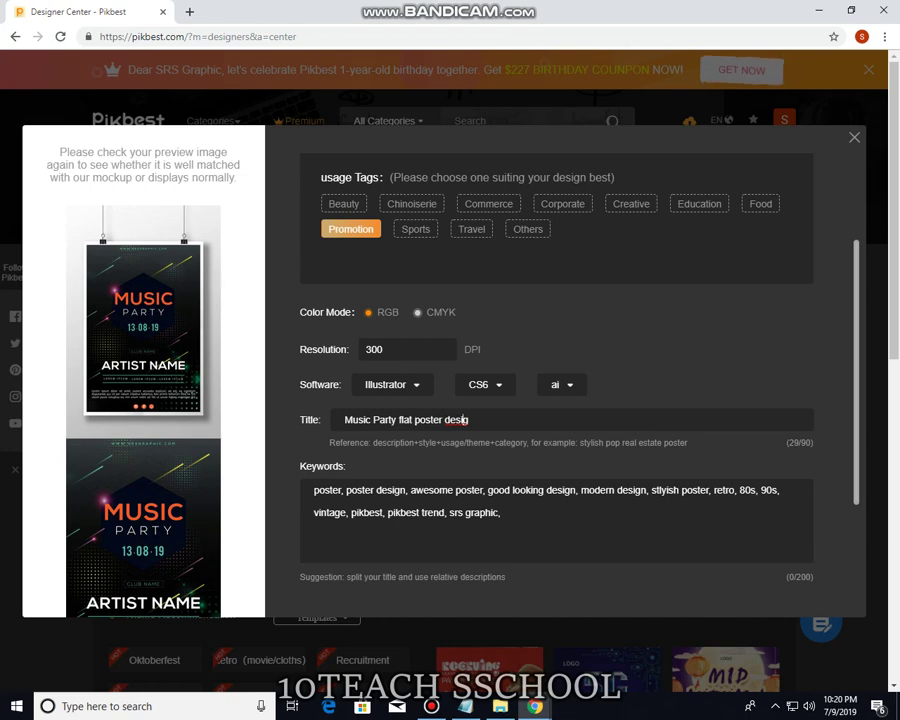
type("n")
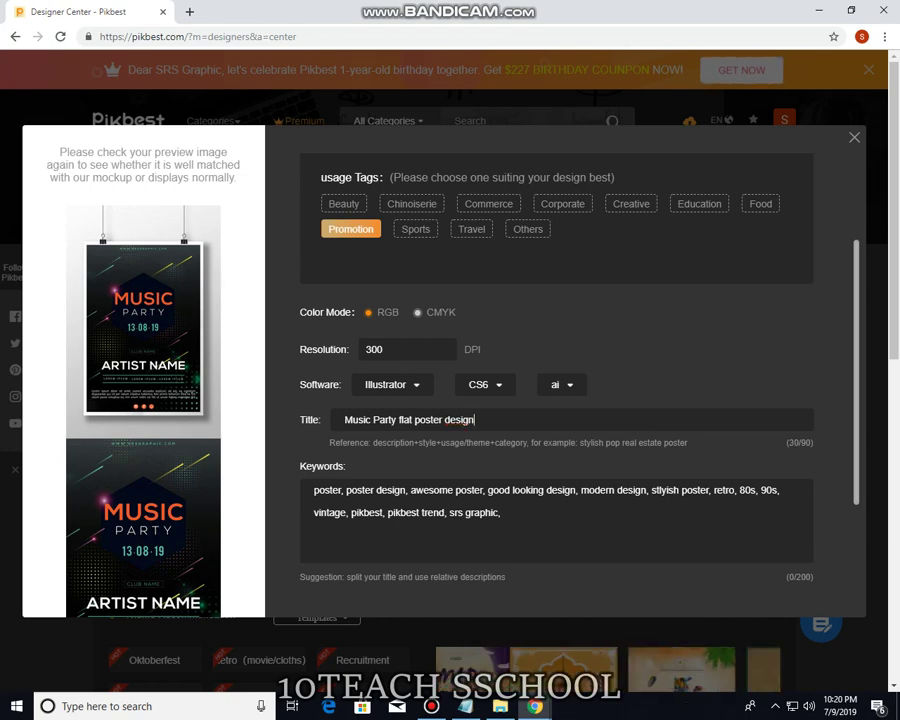
- Finish the information form and submit 087.zip for review
scroll(560, 450, "down", 3)
left_click(572, 564)
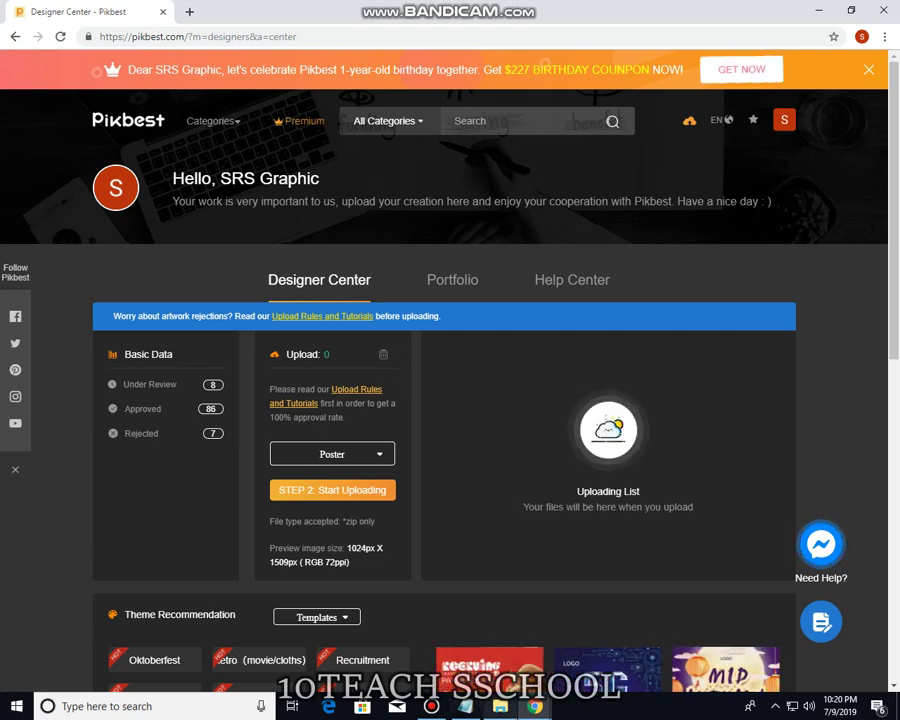
mouse_move(500, 705)
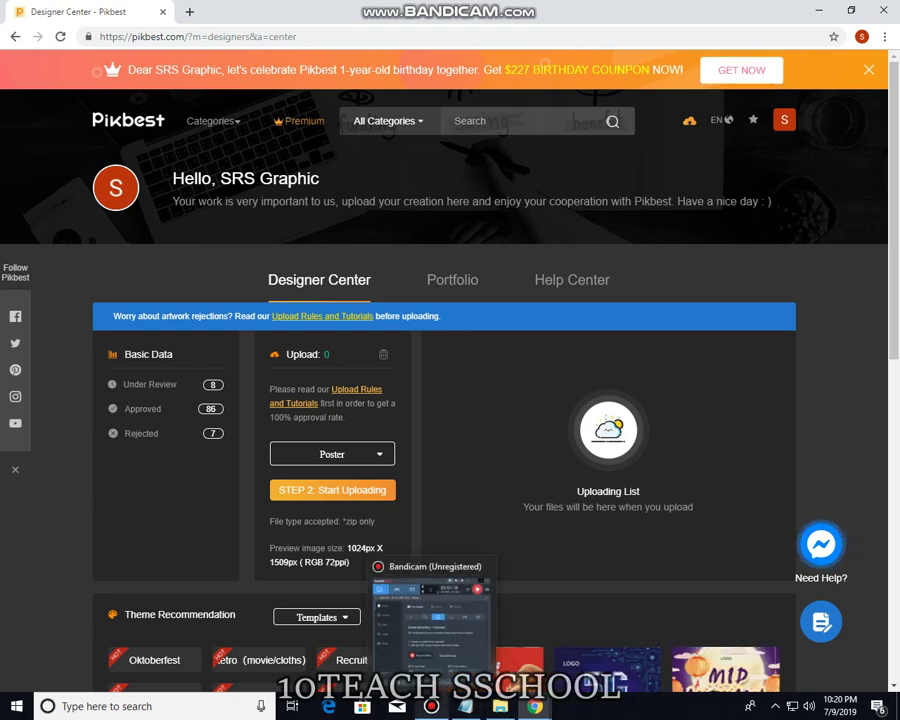
left_click(431, 706)
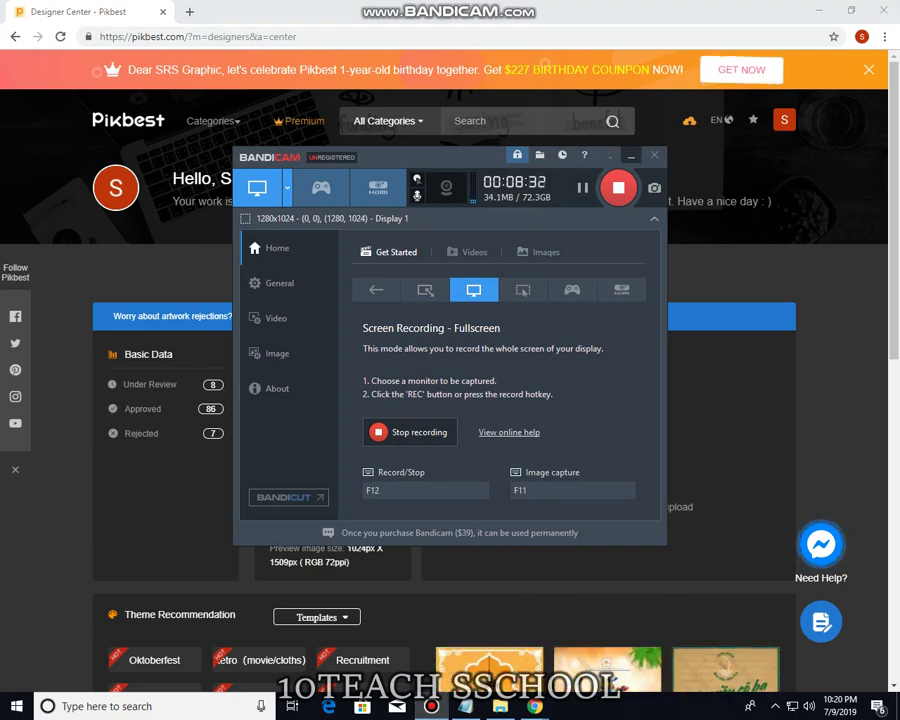
left_click(431, 706)
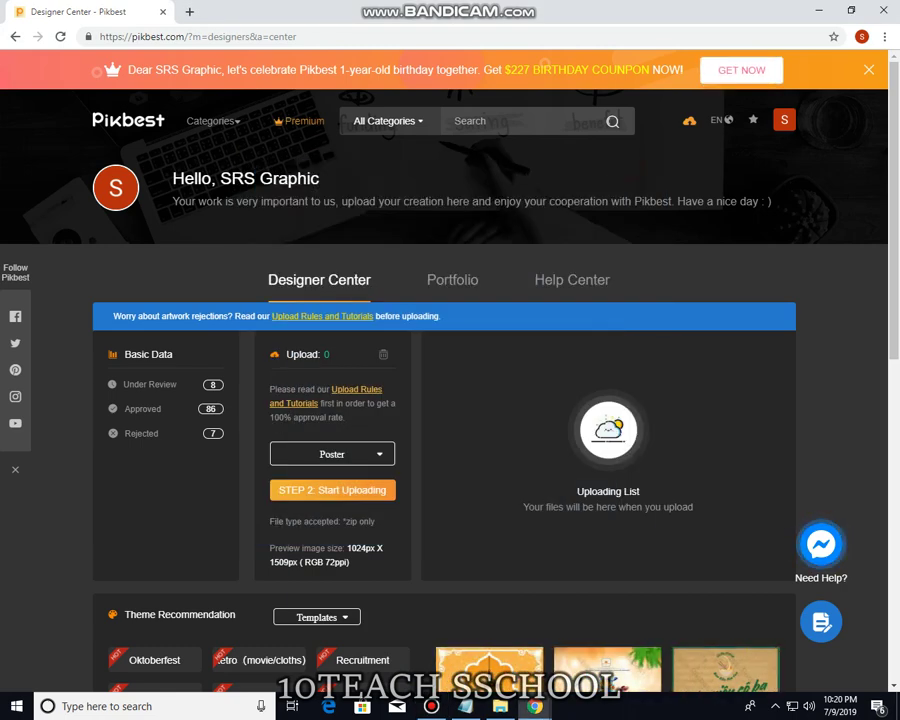
- Go to the Pikbest home page and view the previous banner in its featured carousel
left_click(117, 120)
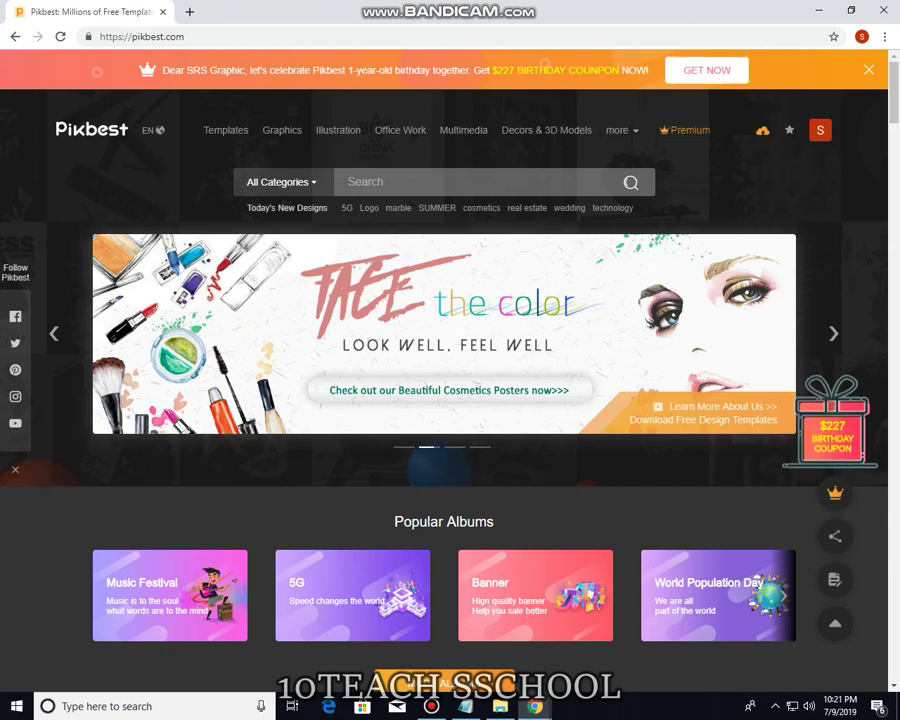
left_click(54, 333)
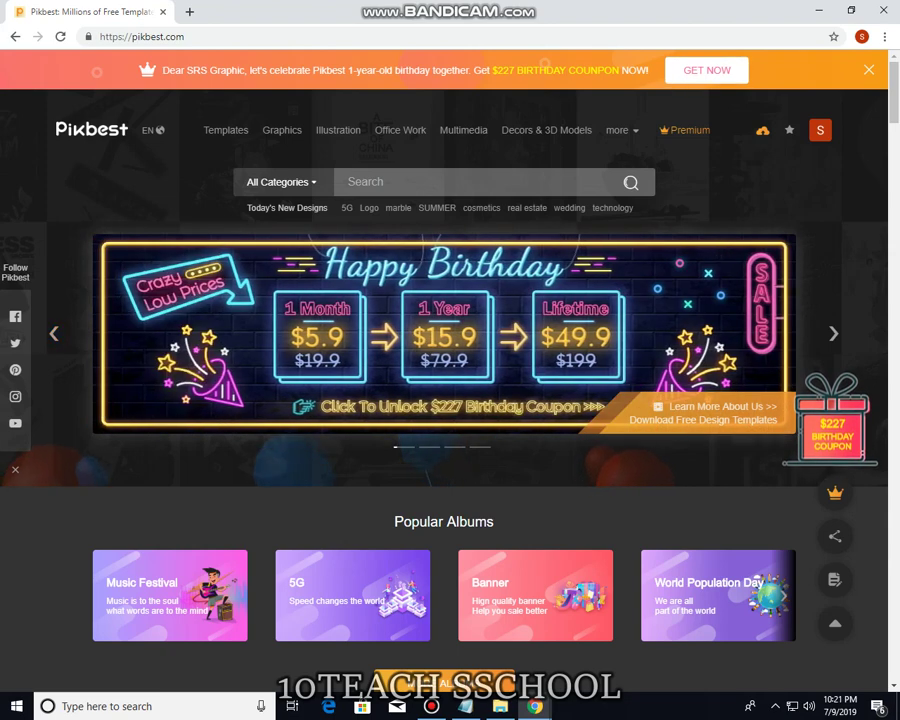